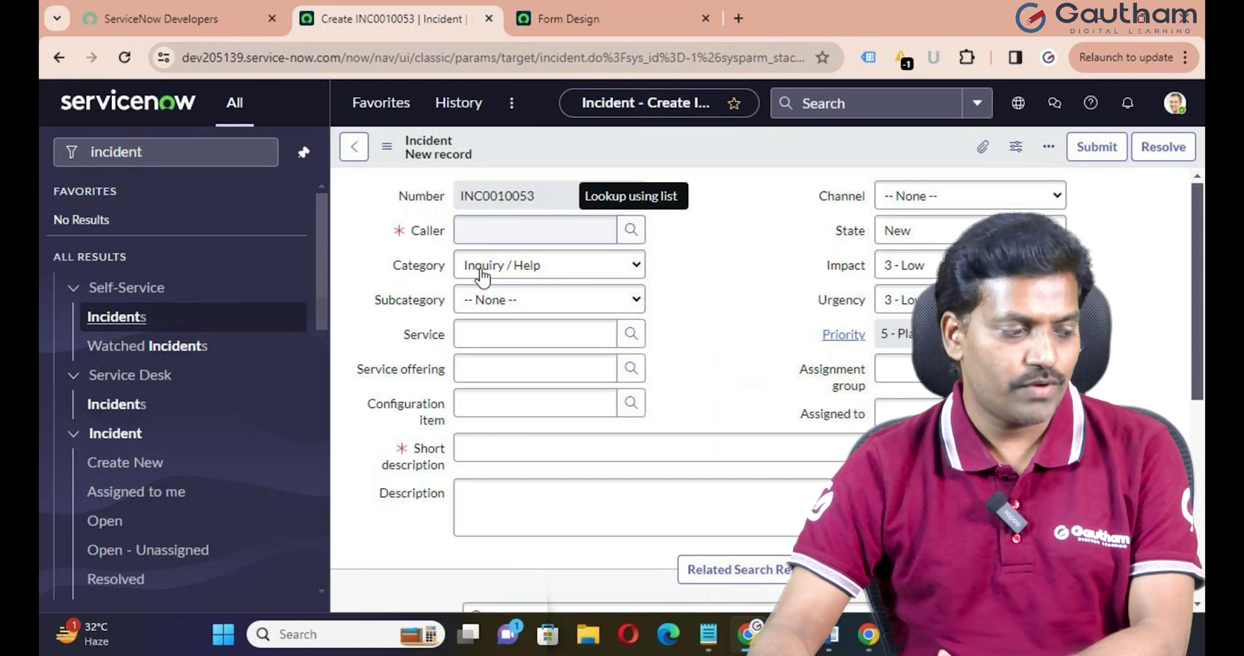
- Examine the fields on the new incident form, including Caller, Assignment group, Assigned to, Service offering, Configuration item and Short description
click(488, 231)
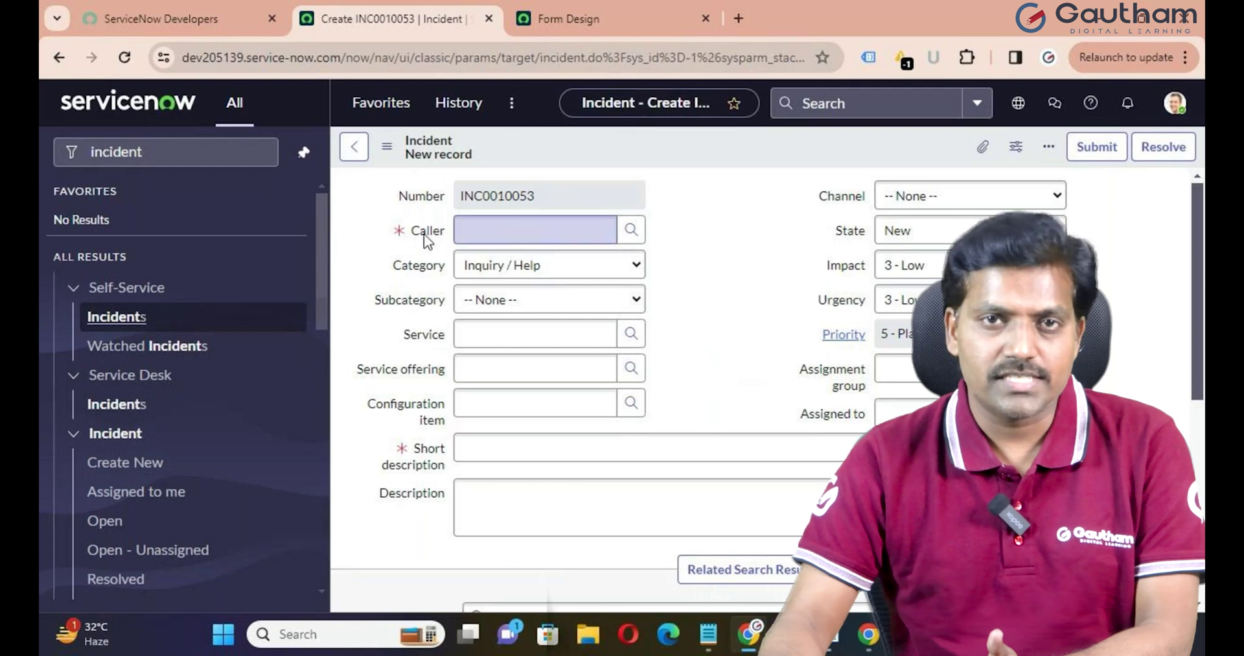
mouse_move(427, 241)
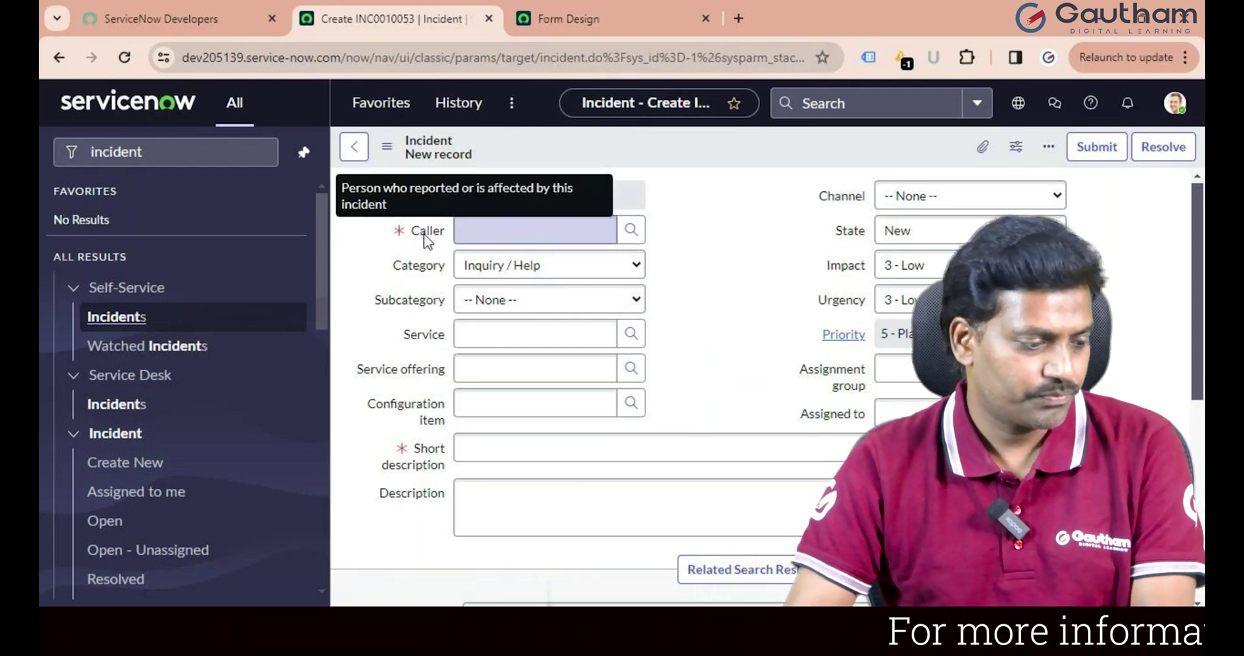
click(862, 388)
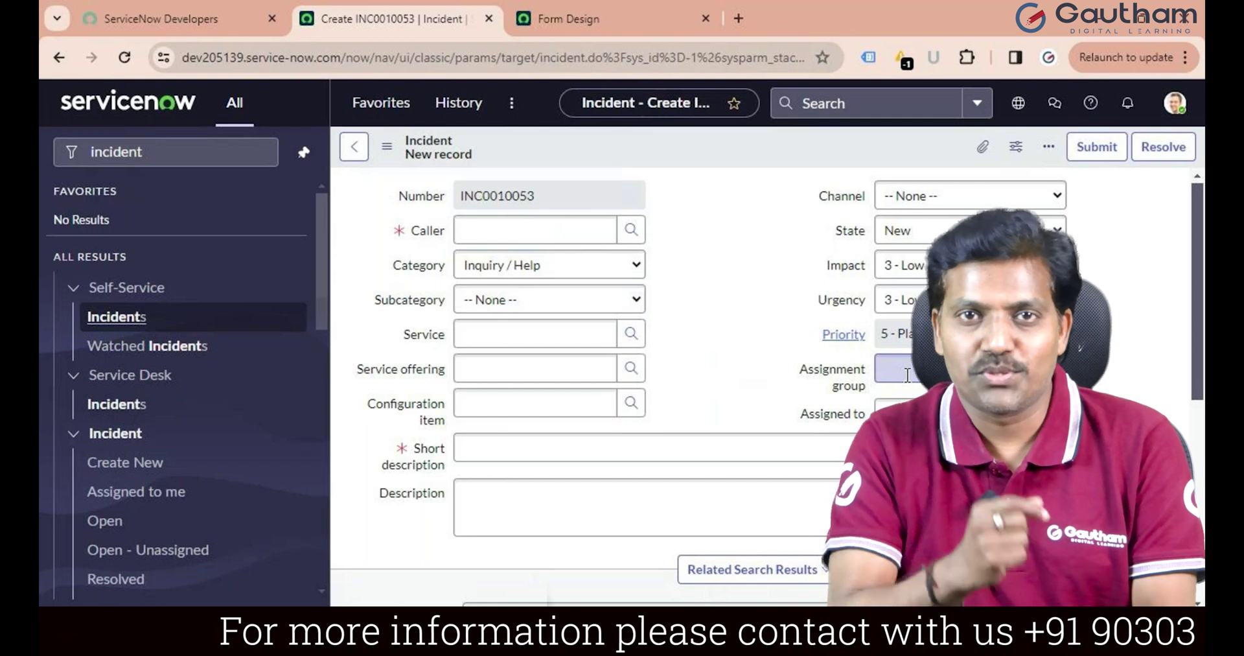
click(900, 414)
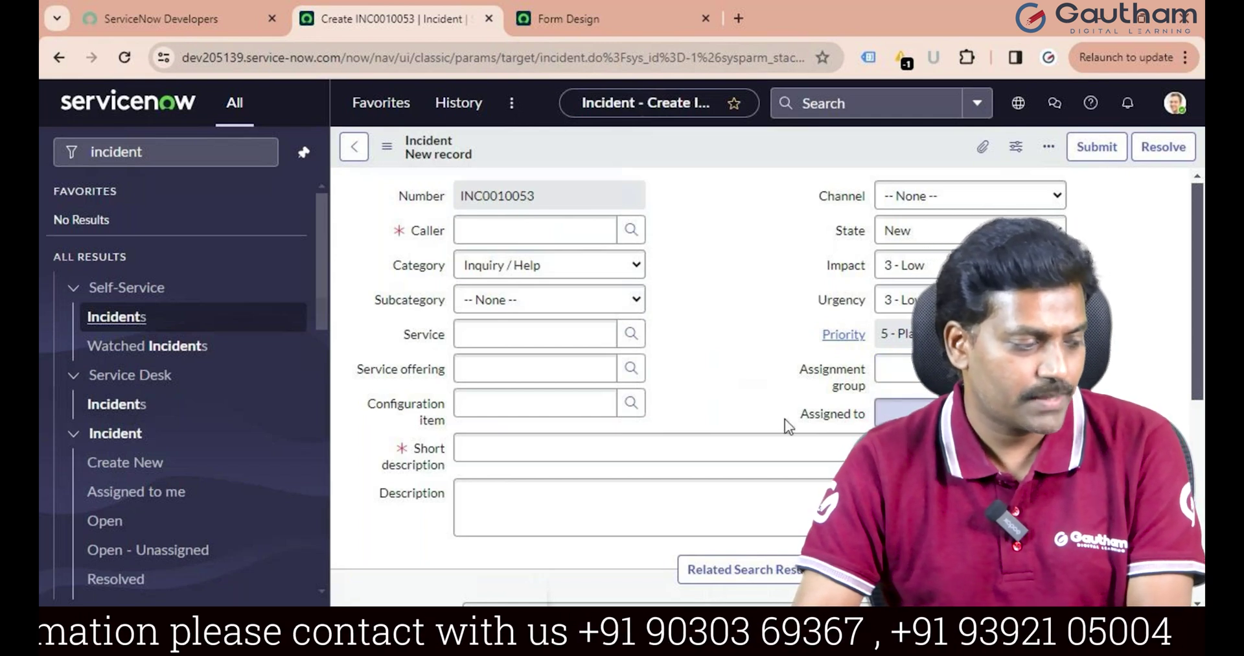
click(550, 367)
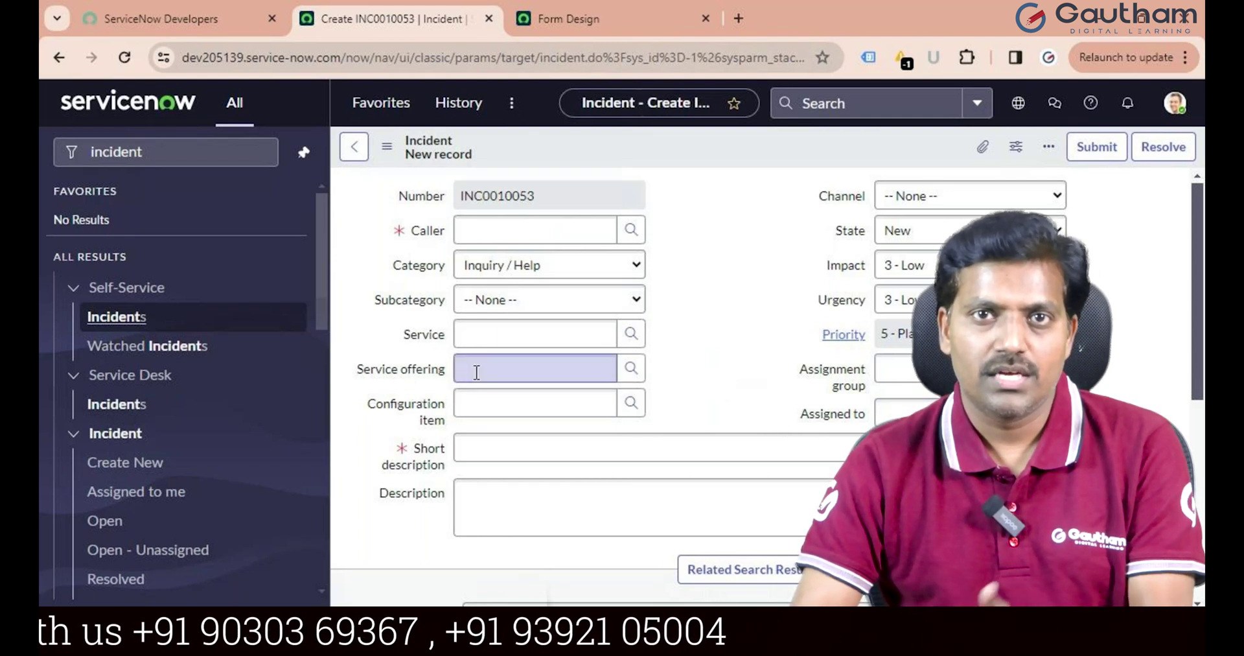
scroll(476, 372, down, 3)
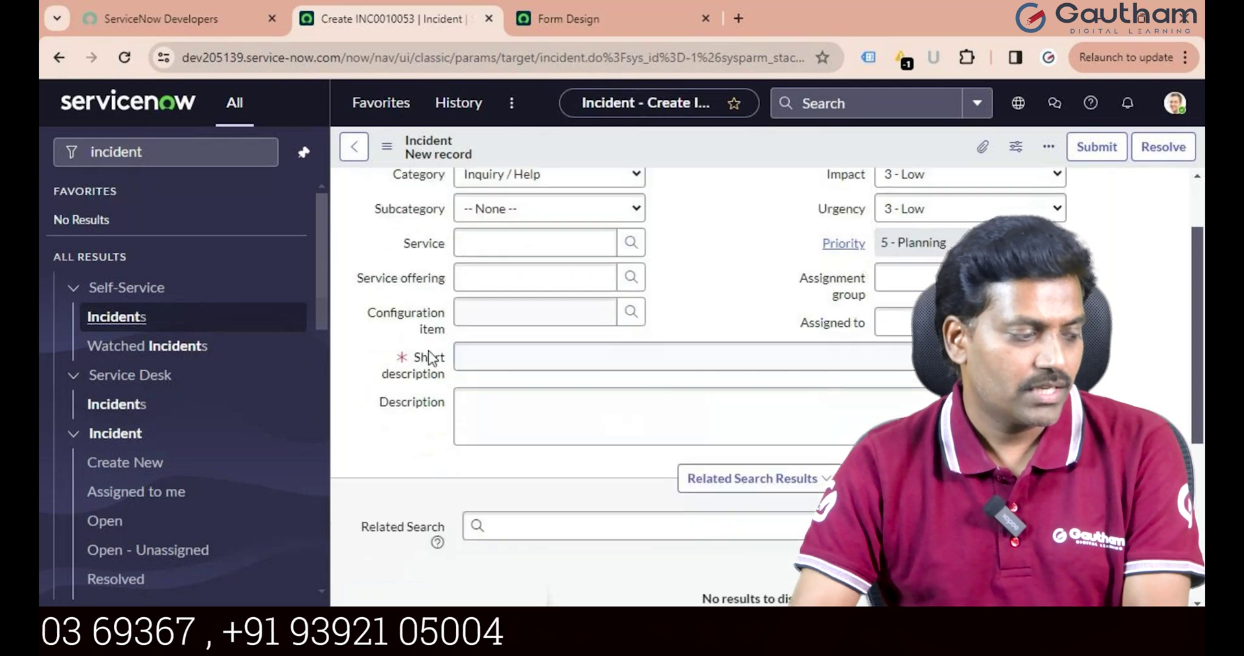
click(471, 353)
scroll(471, 350, up, 3)
click(499, 401)
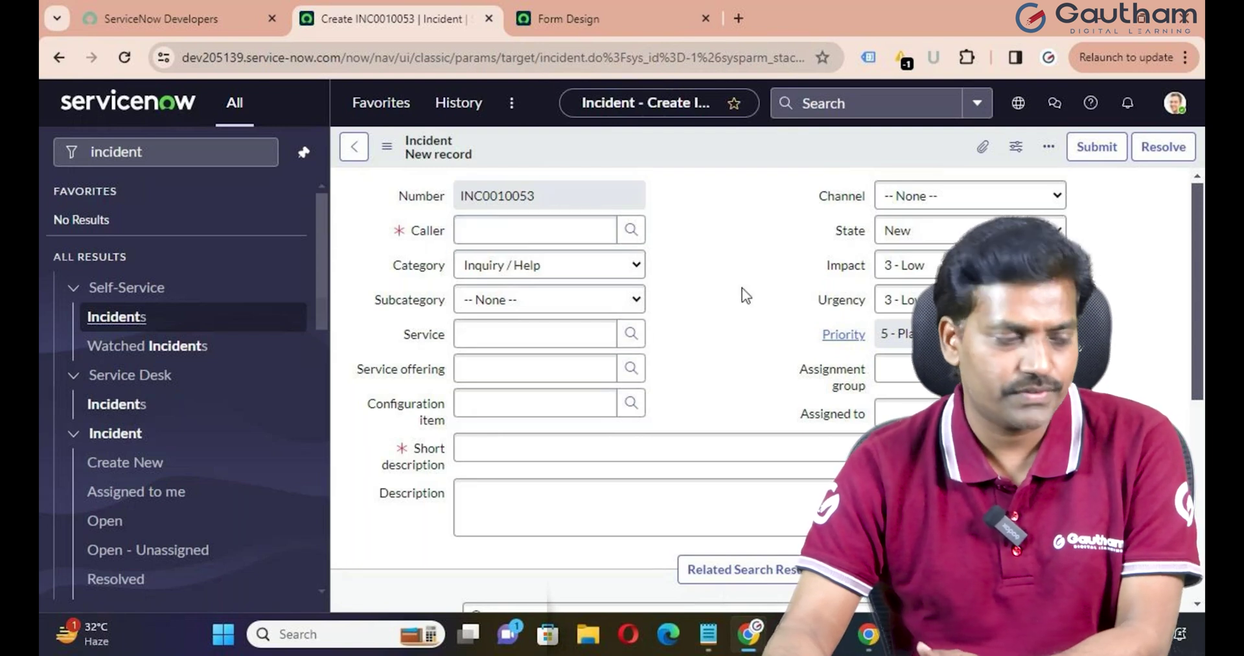
- Open the form layout configuration of the Incident form with its available and selected fields
right_click(677, 149)
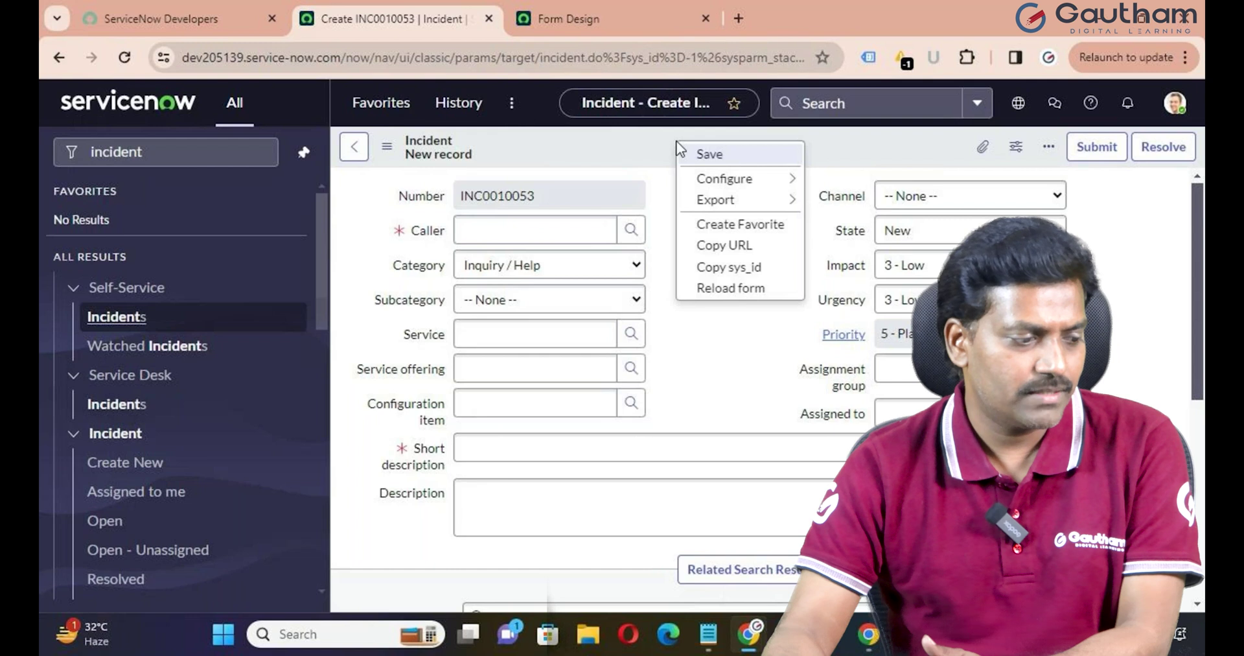
mouse_move(724, 178)
click(868, 201)
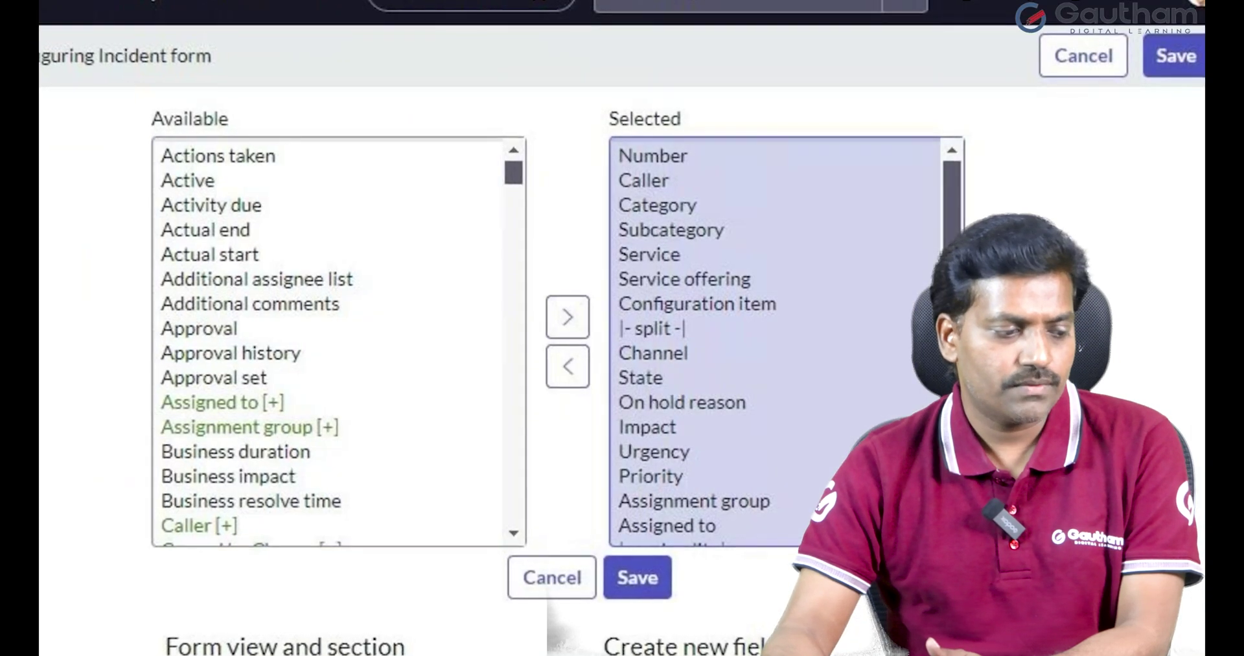
scroll(570, 492, down, 2)
scroll(570, 324, up, 2)
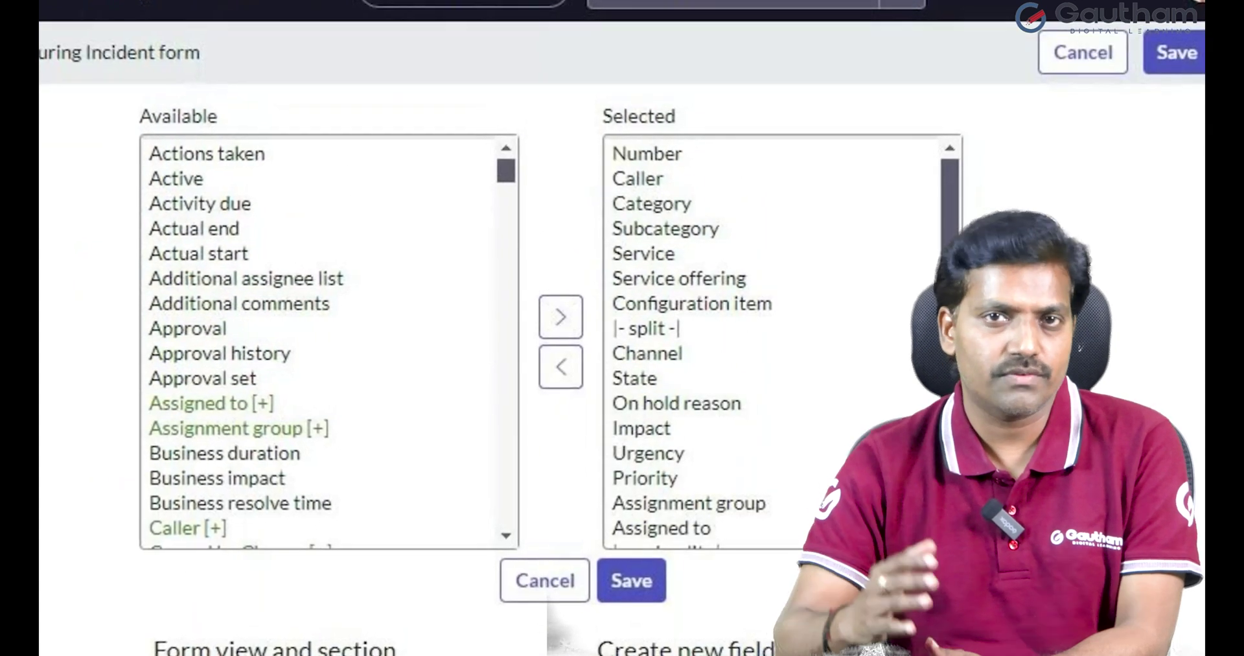
- Expand the Caller reference among the available fields to list its related User fields
click(161, 533)
key(ctrl+a)
scroll(203, 445, down, 3)
key(c)
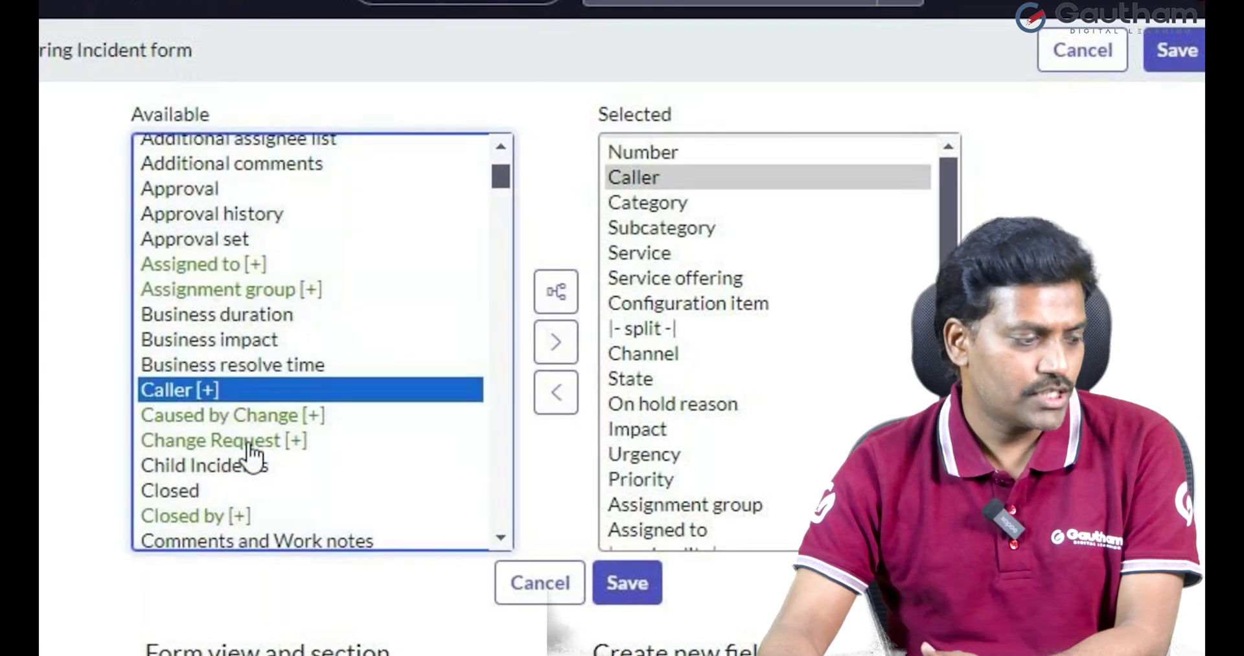
scroll(251, 456, up, 3)
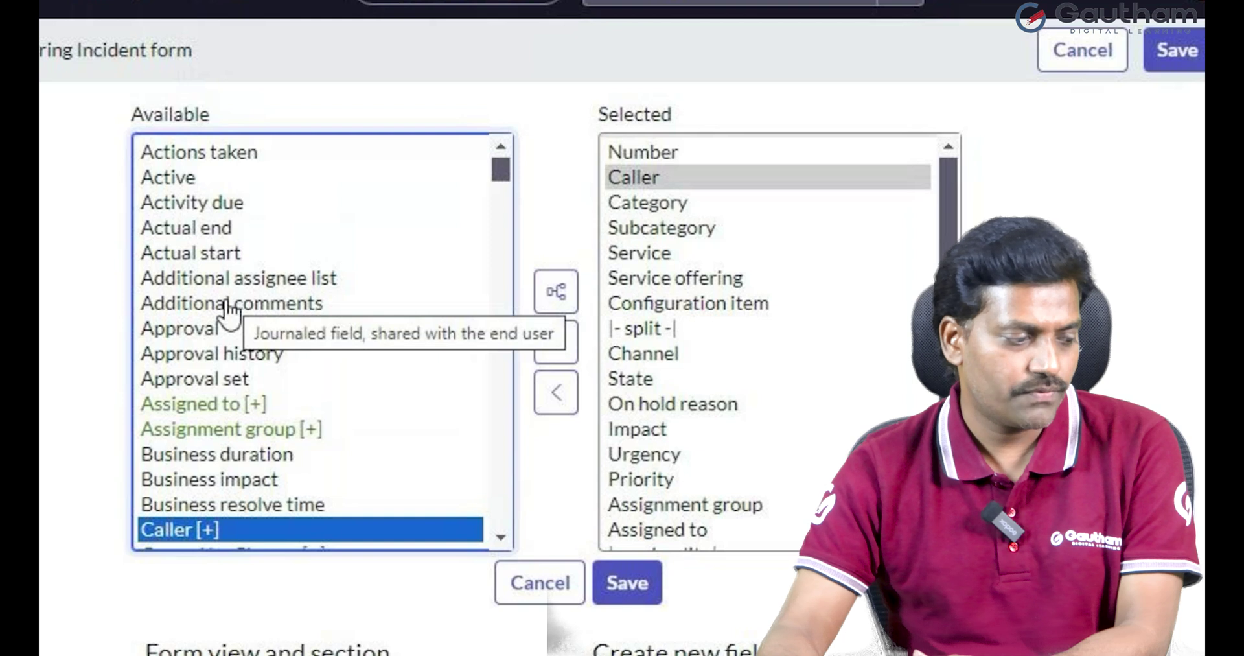
scroll(230, 344, down, 2)
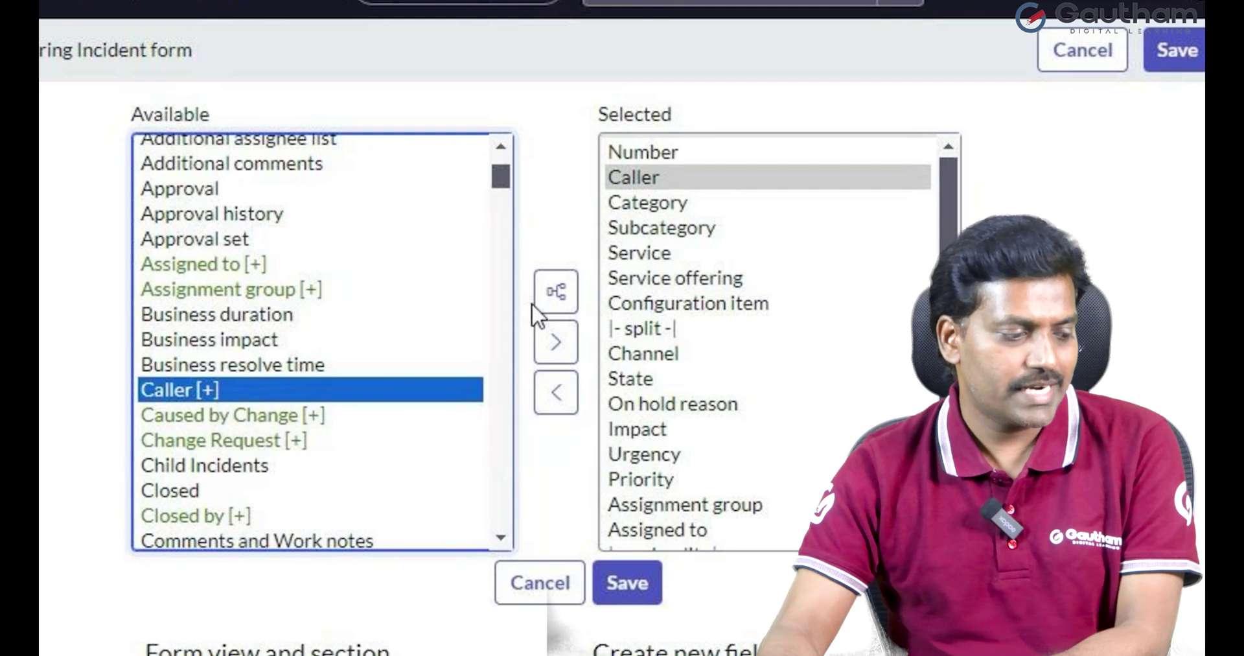
click(552, 291)
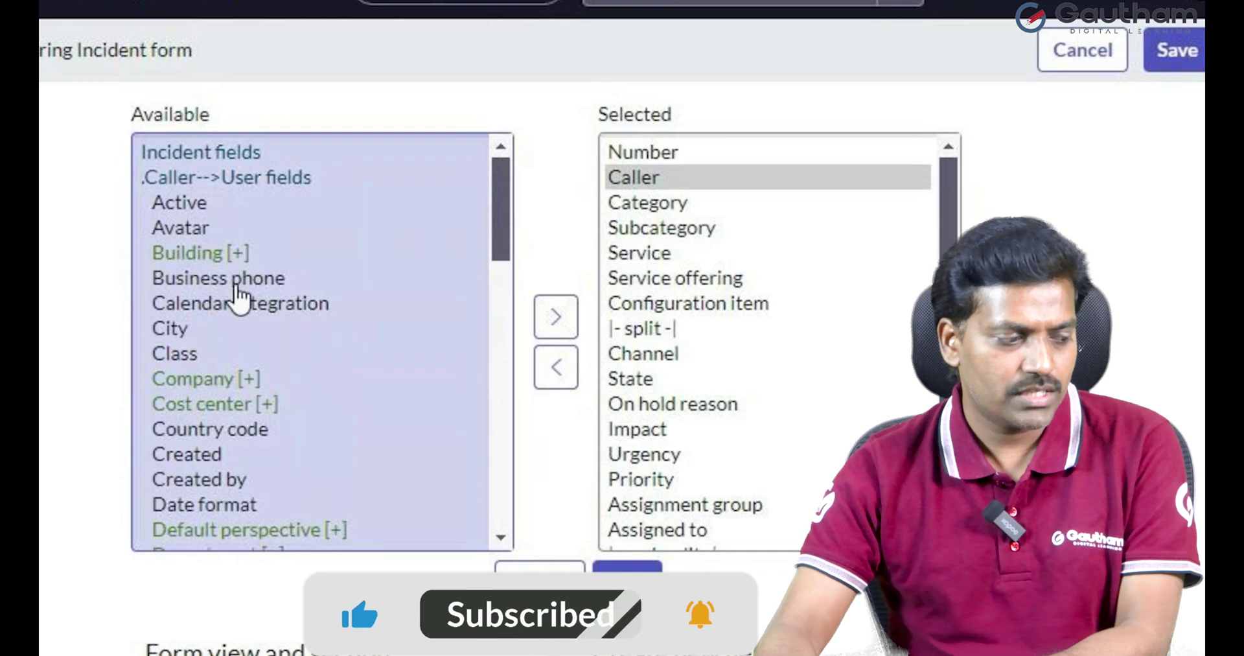
- Add the Email field from the Caller's User fields to the selected fields of the form
scroll(236, 304, down, 5)
click(186, 357)
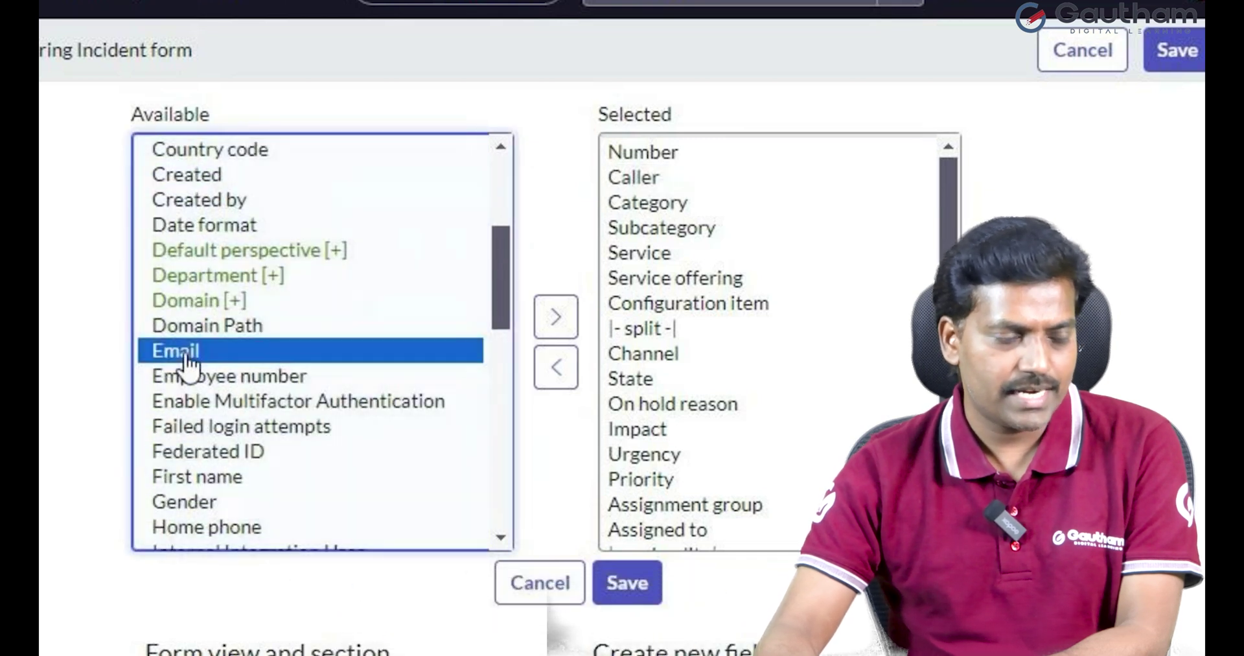
click(555, 317)
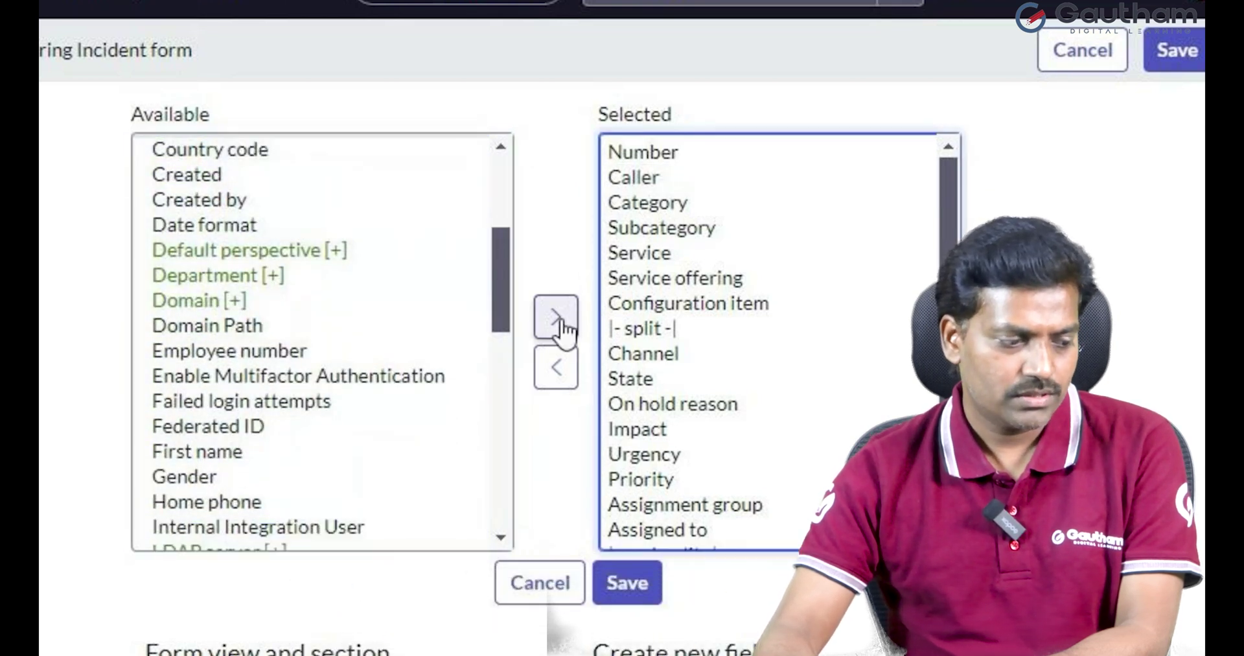
scroll(798, 512, down, 3)
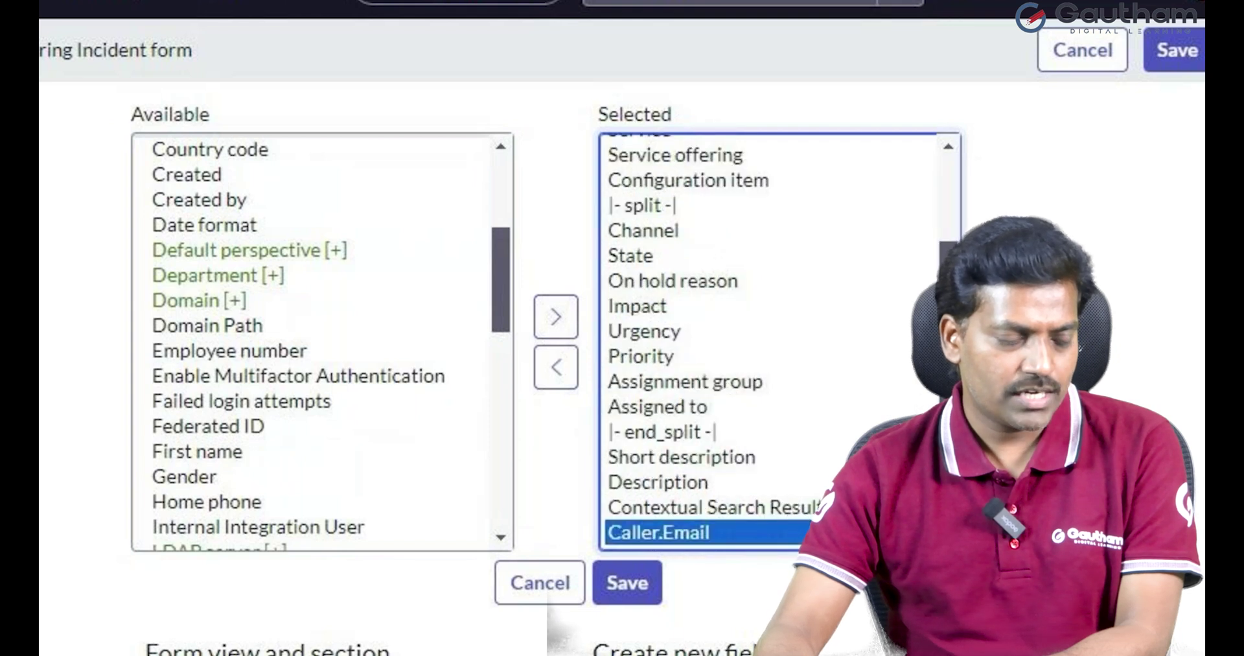
- Reorder Caller.Email to sit directly below Caller and save the Incident form layout
scroll(798, 512, up, 5)
click(1002, 317)
click(1002, 317)
click(1002, 316)
click(1003, 317)
click(1002, 317)
click(1003, 317)
click(1002, 317)
click(639, 589)
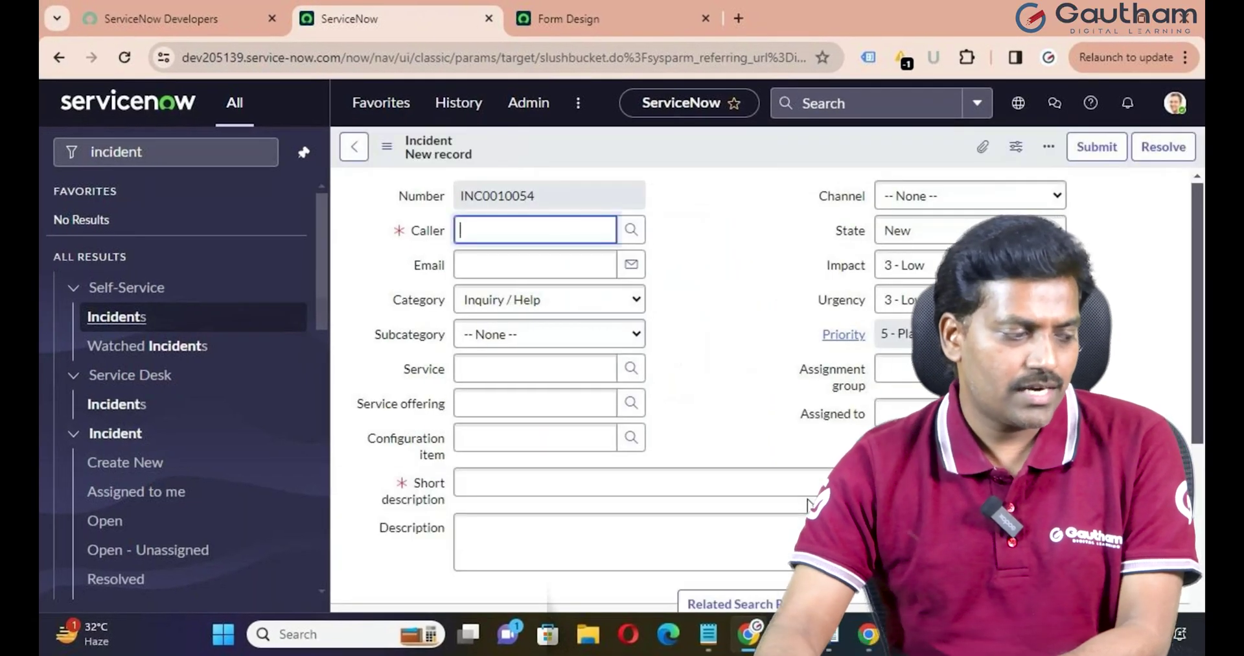
- Set the Caller to three different users in turn and check the Email field for each one
click(518, 230)
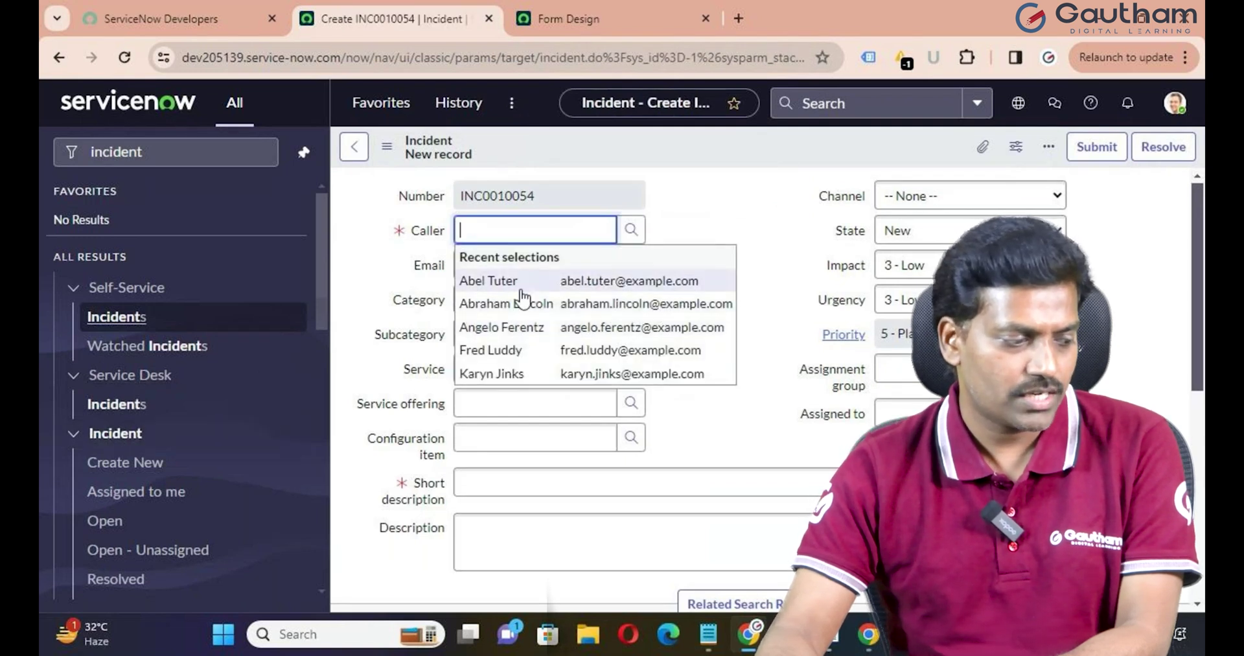
click(572, 282)
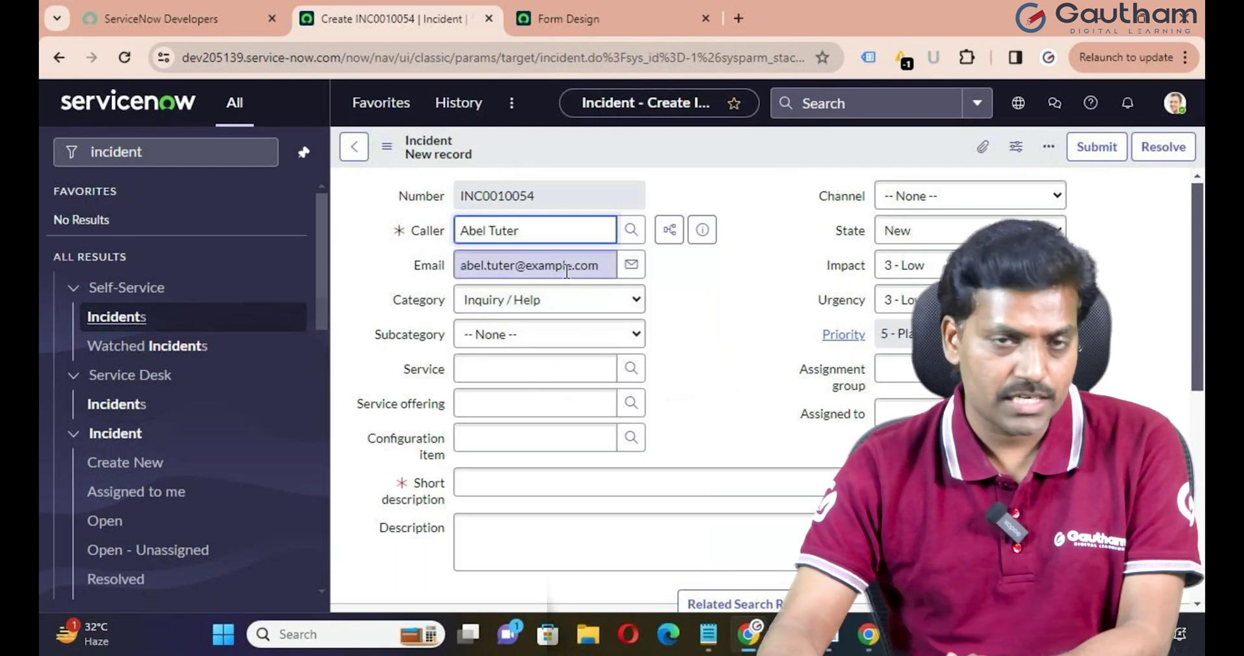
key(ctrl+a)
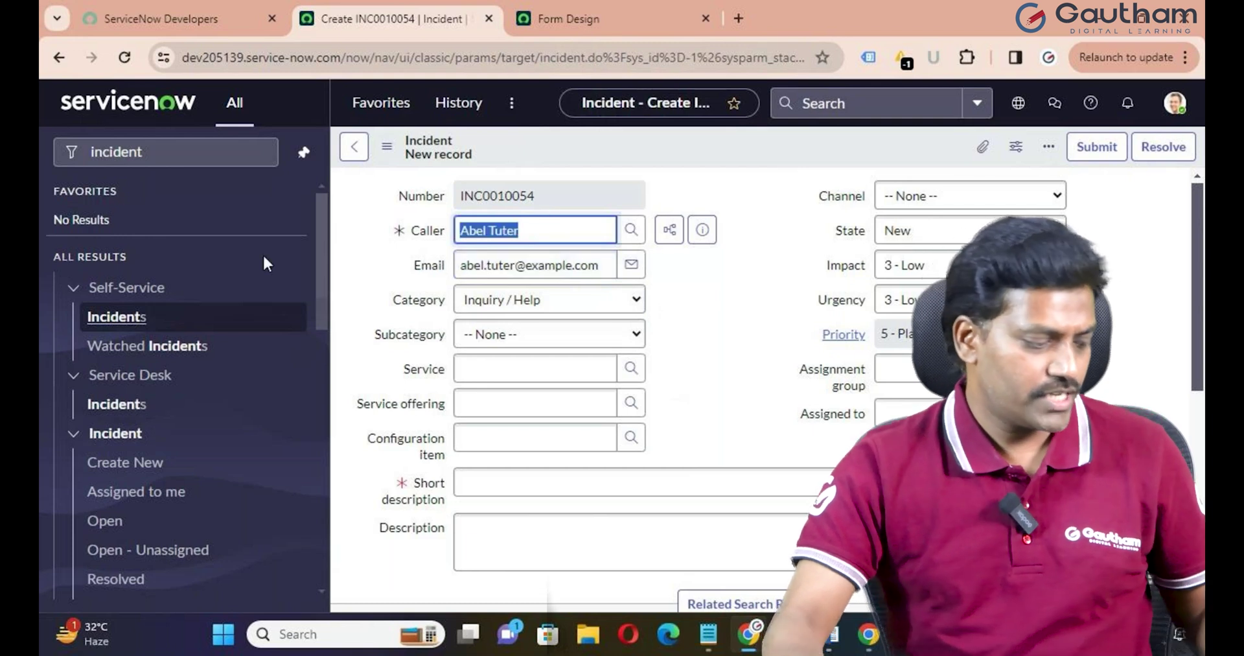
text(fred)
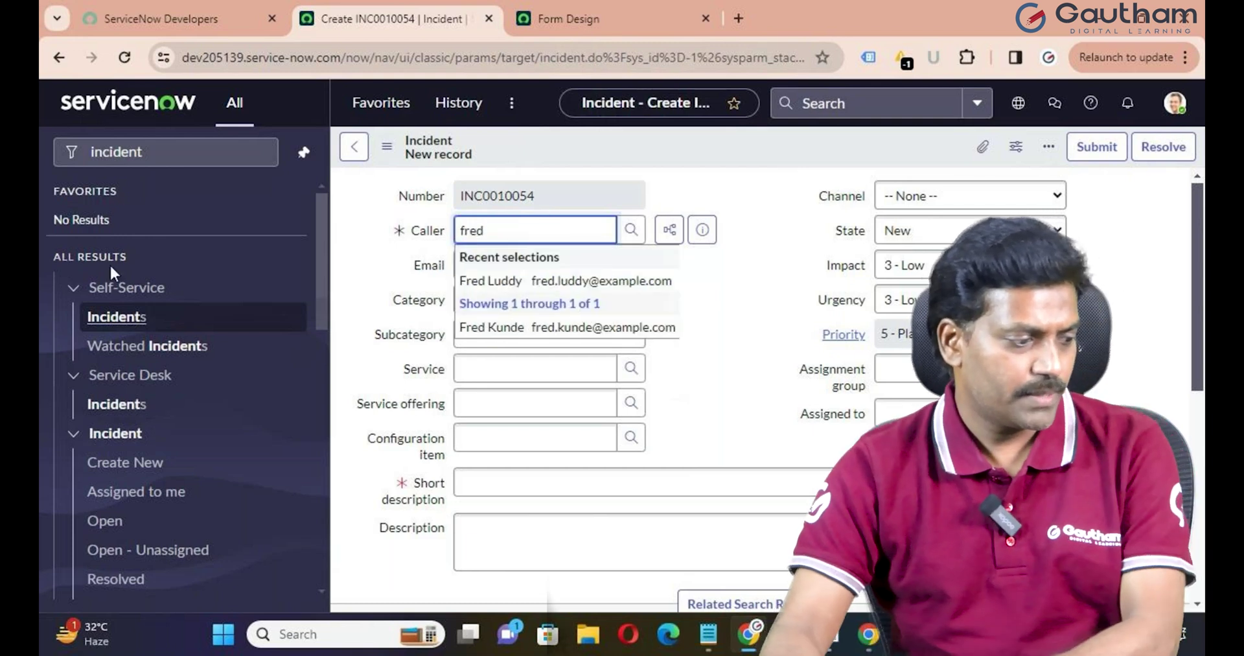
click(499, 280)
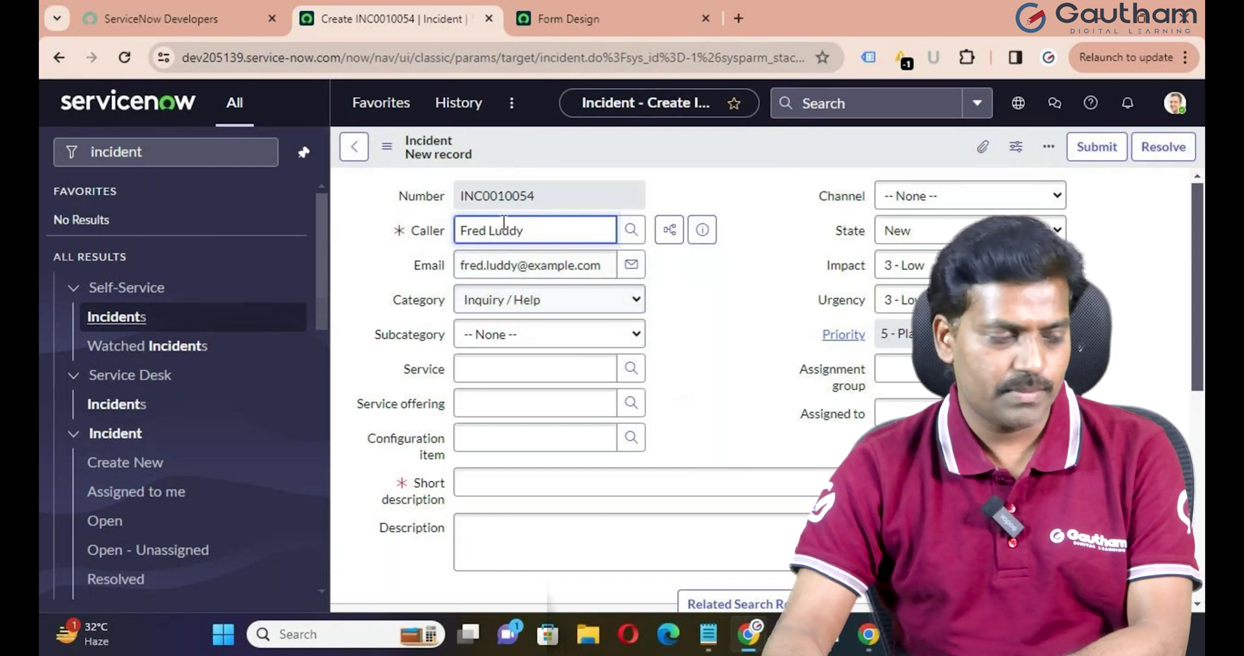
key(ctrl+a)
text(beth)
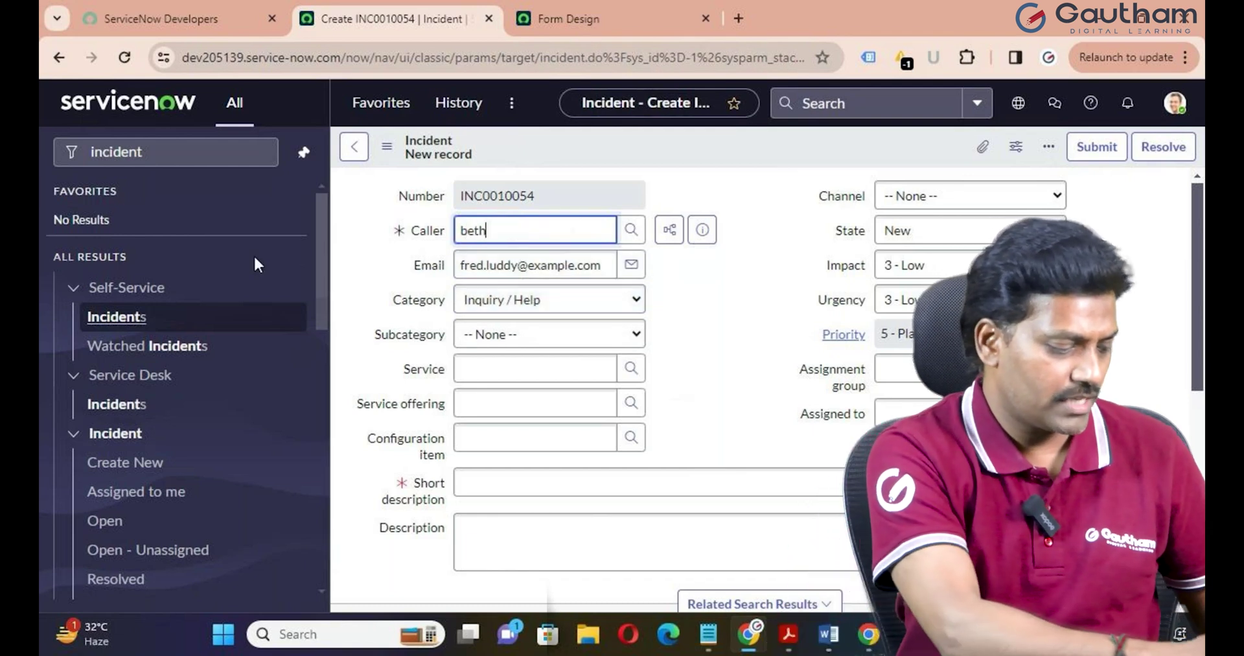
click(492, 281)
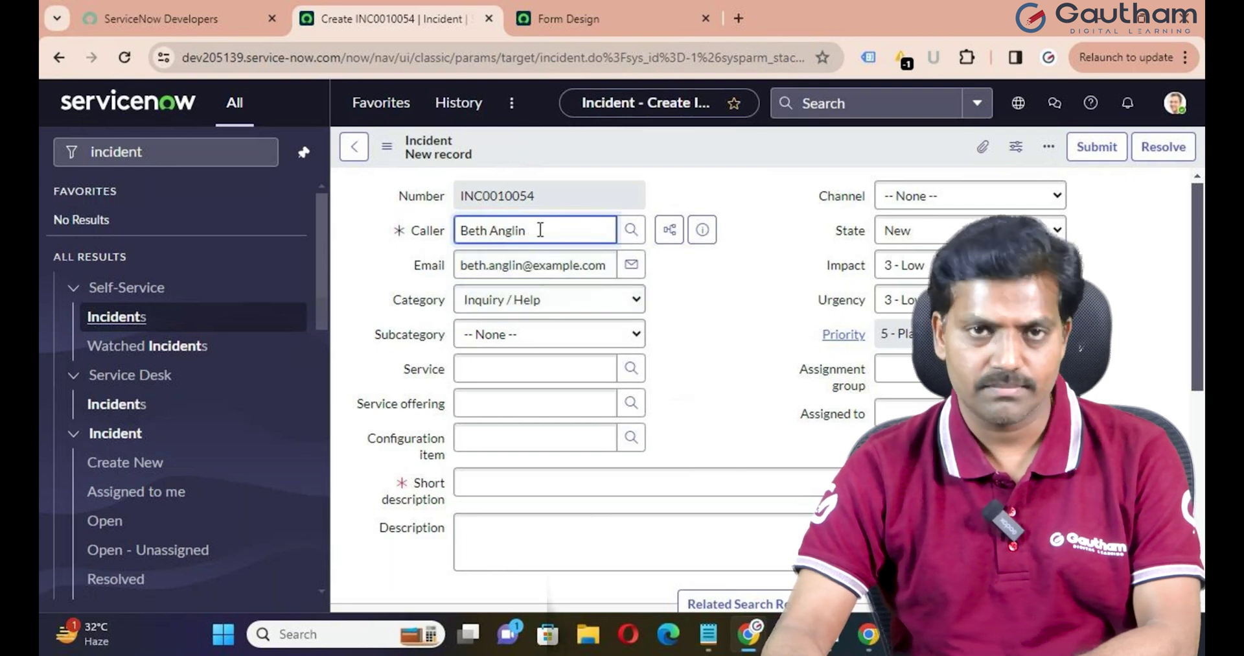
click(725, 316)
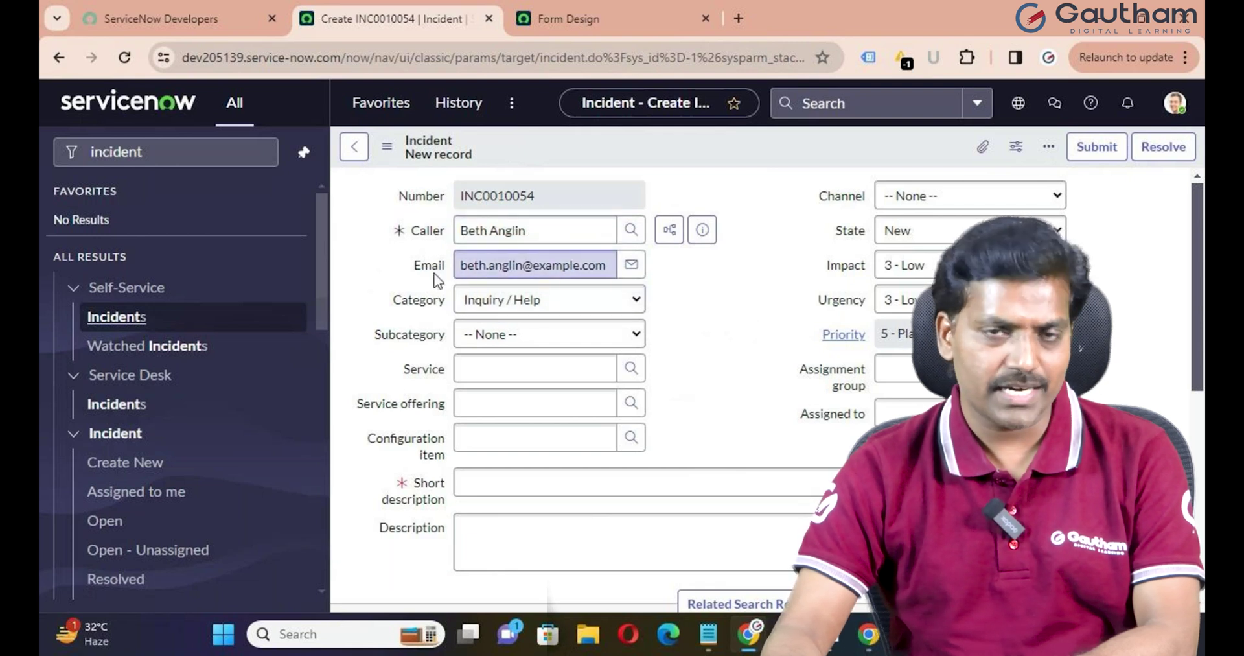
mouse_move(422, 236)
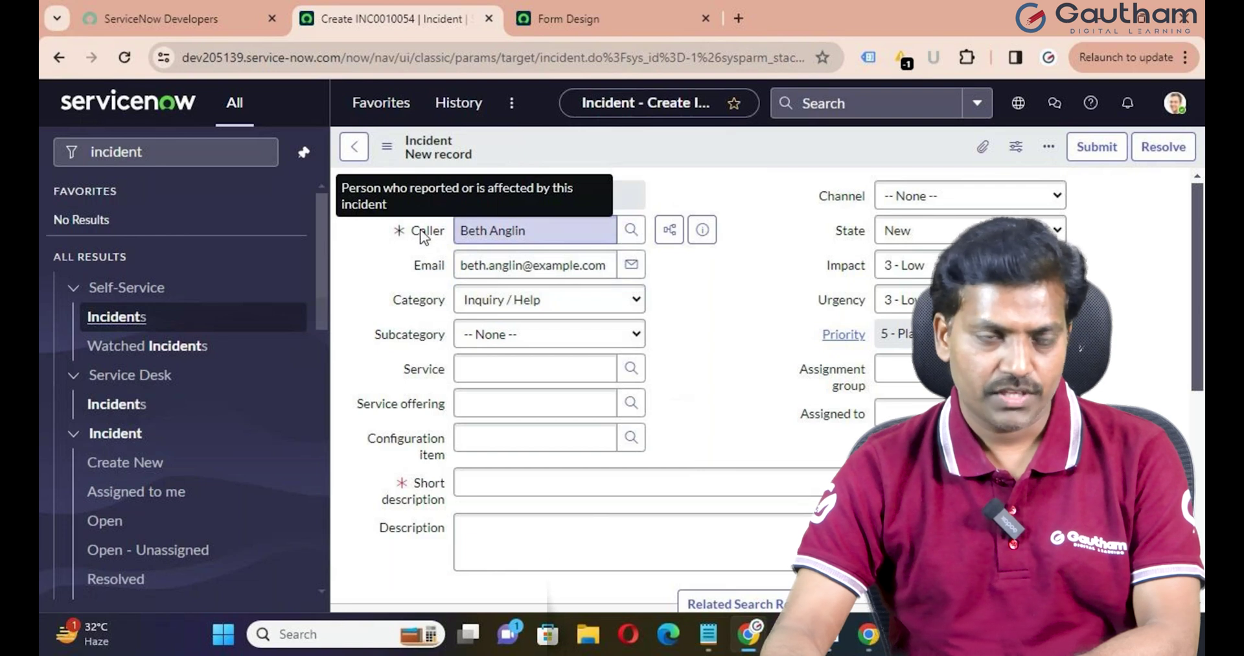
- Change the Email field's label to Caller Email, discarding the unsaved incident, and update the label record
right_click(423, 266)
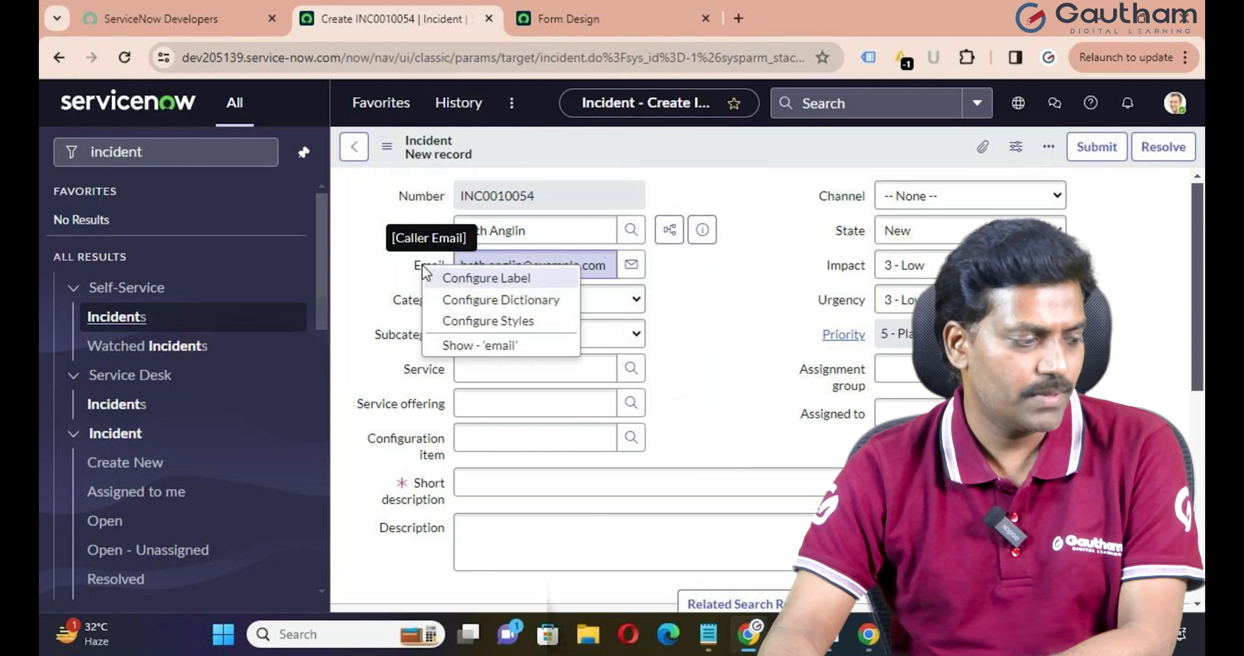
click(493, 280)
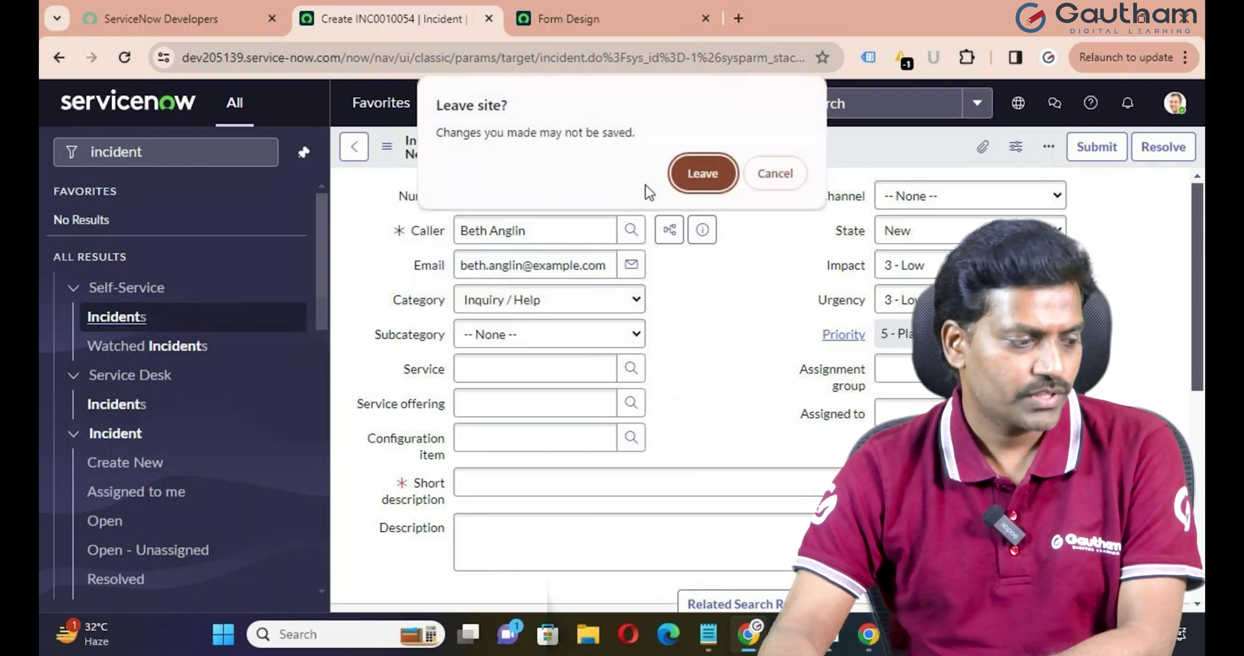
click(703, 173)
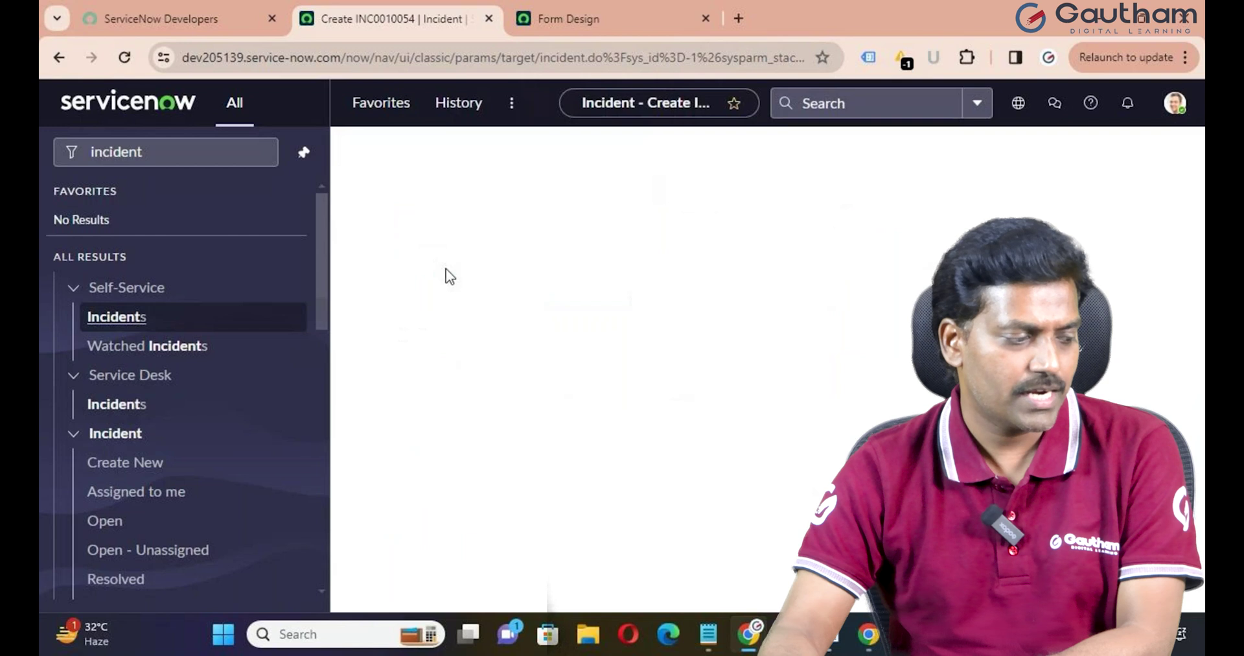
click(461, 231)
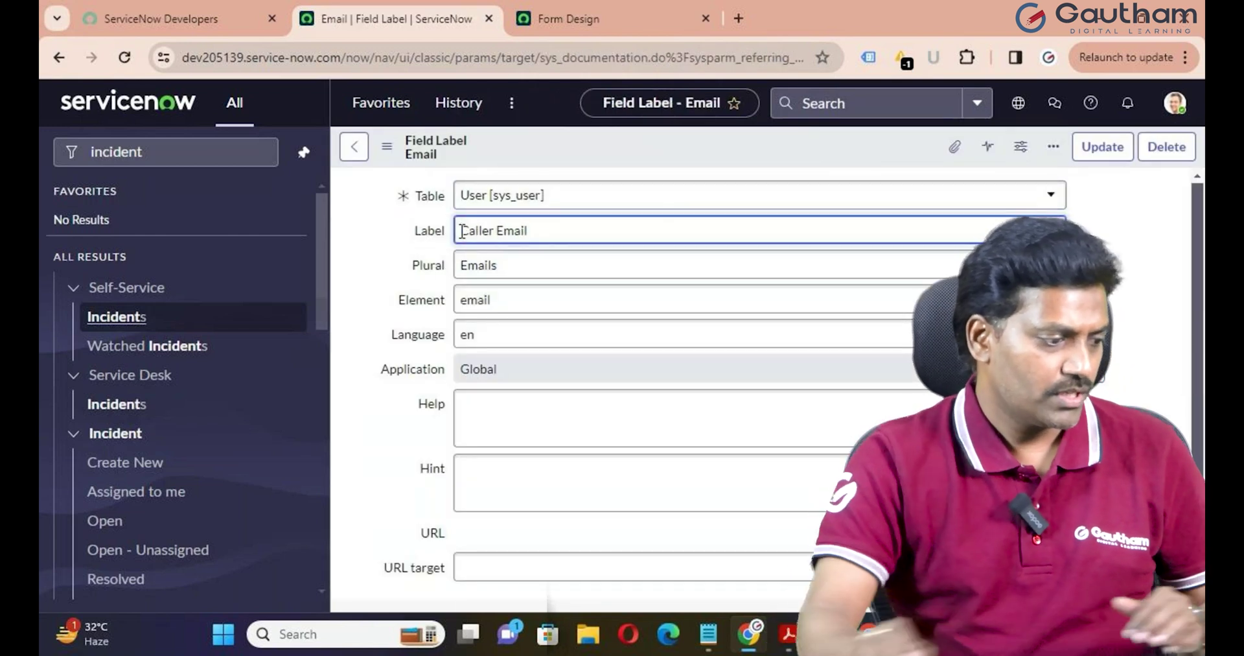
click(1094, 148)
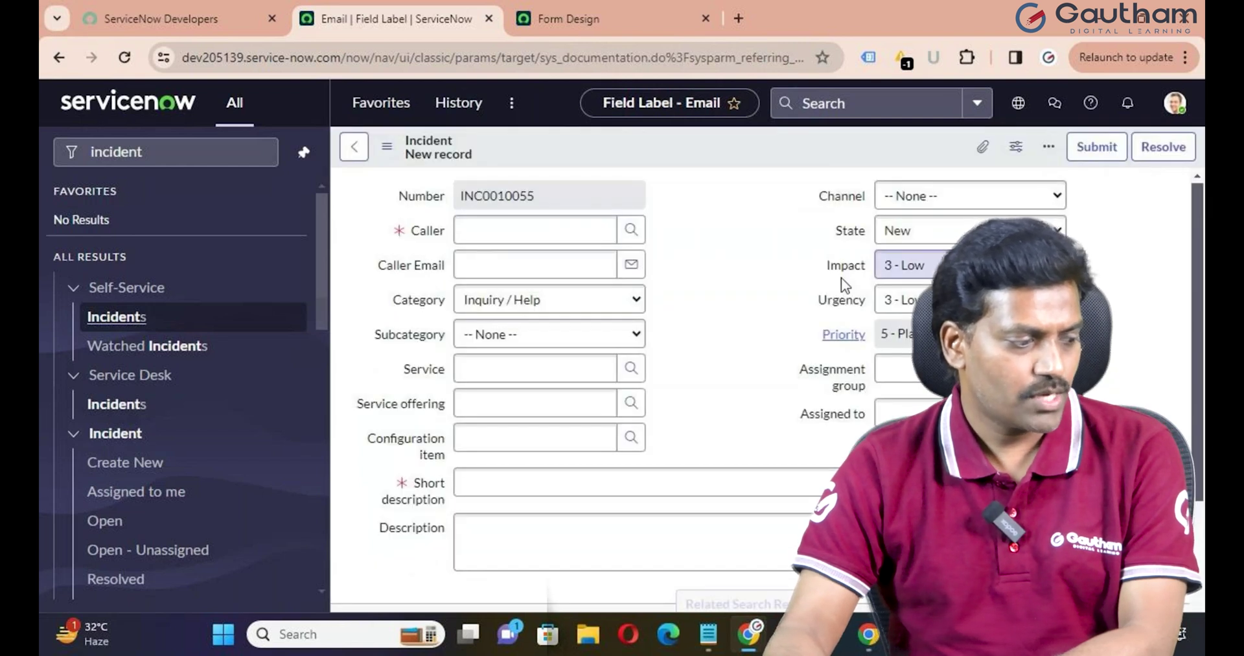
- Search for a user by first name and set them as Caller on the new incident
click(583, 237)
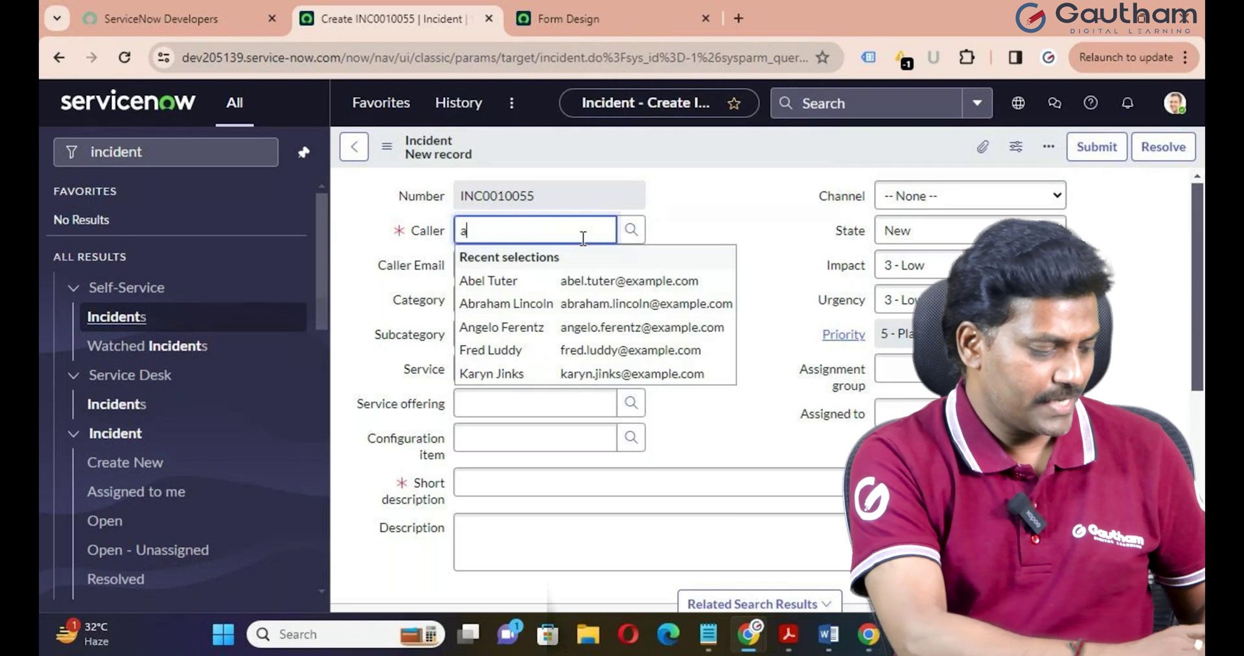
text(abel)
click(563, 276)
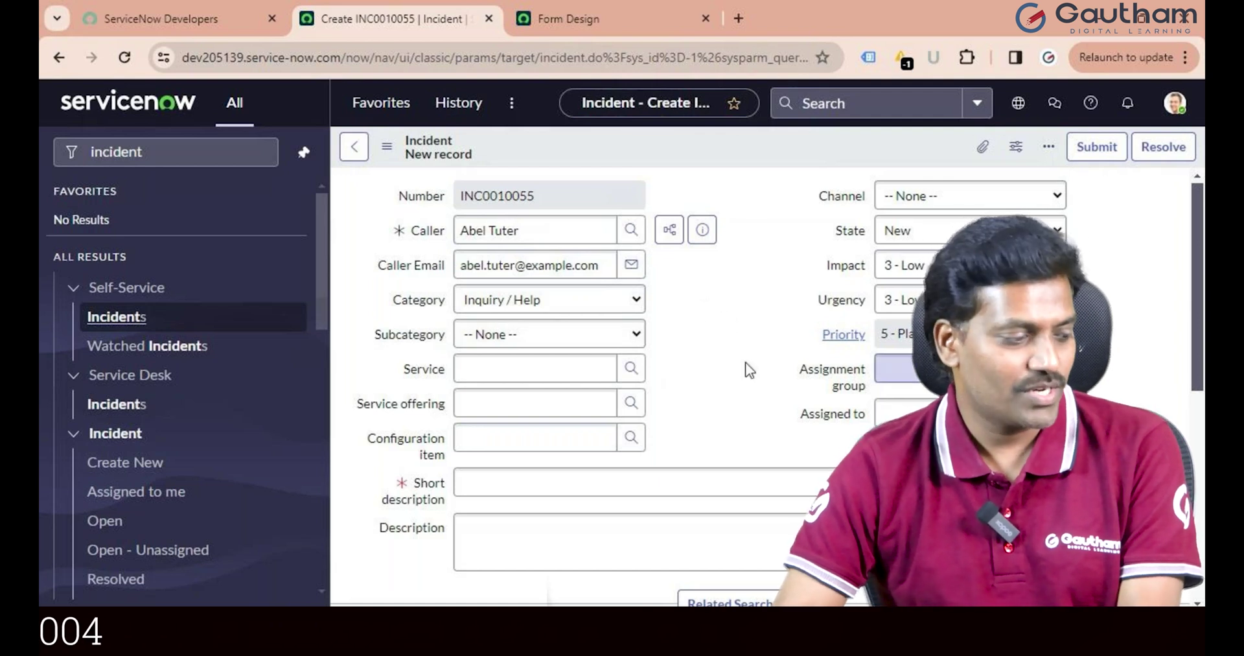
right_click(659, 157)
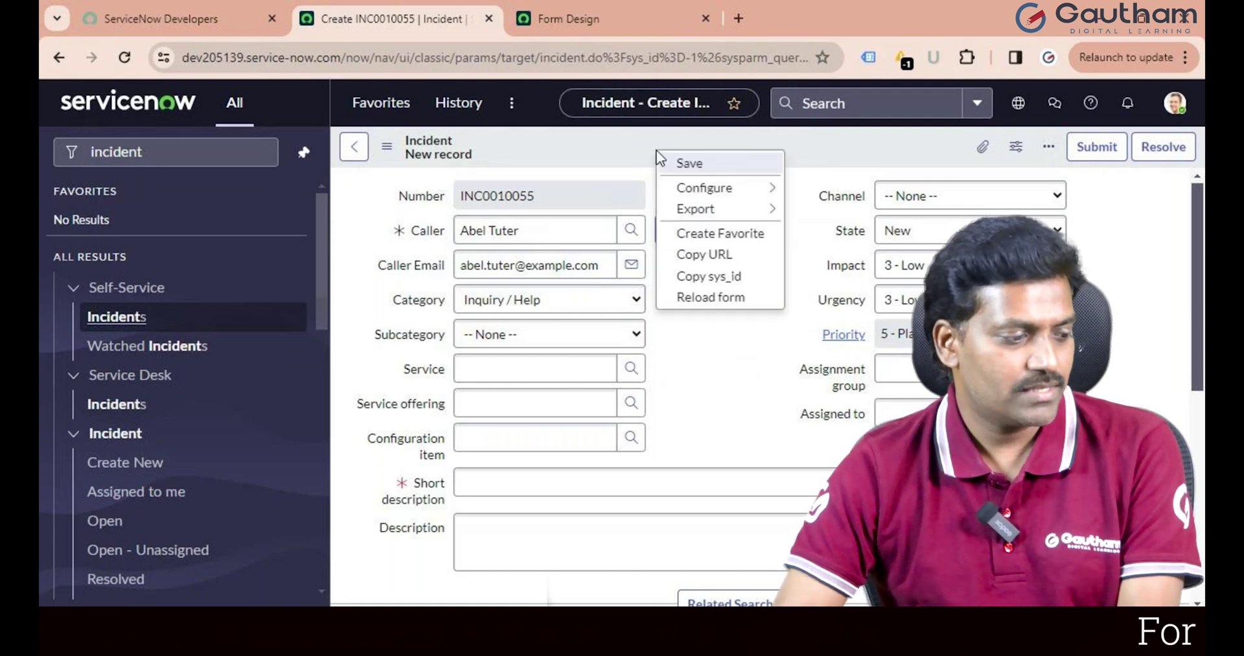
mouse_move(732, 188)
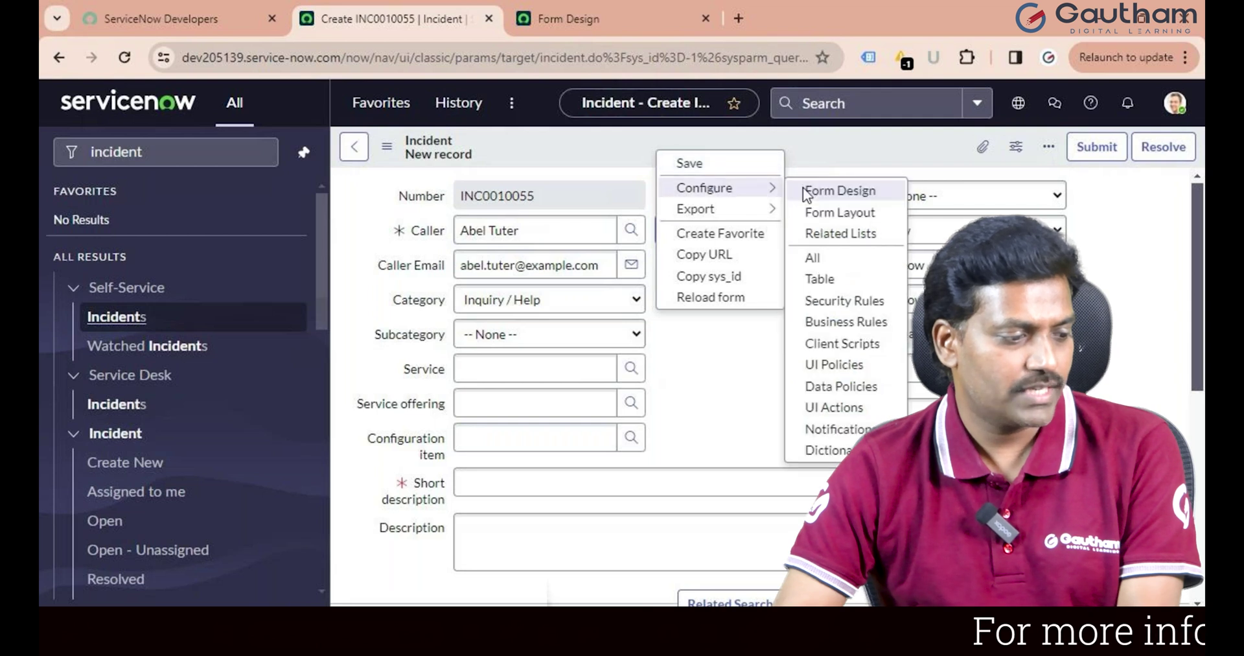
click(854, 213)
key(Return)
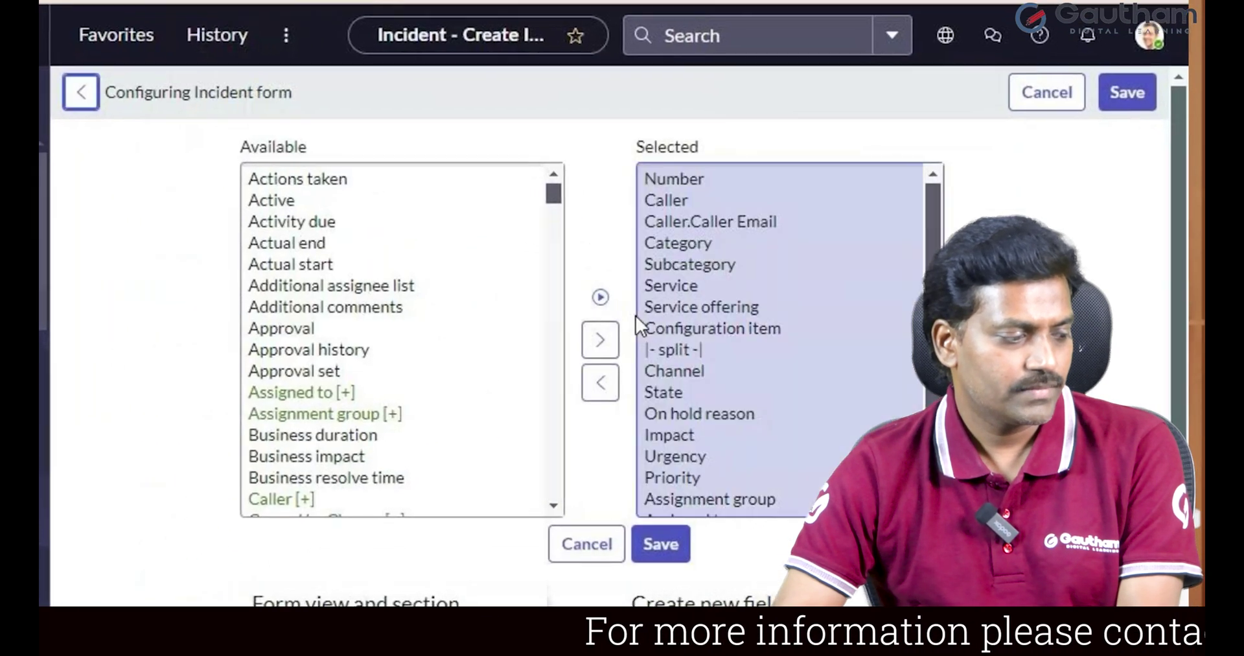
click(339, 392)
scroll(336, 476, down, 2)
click(127, 394)
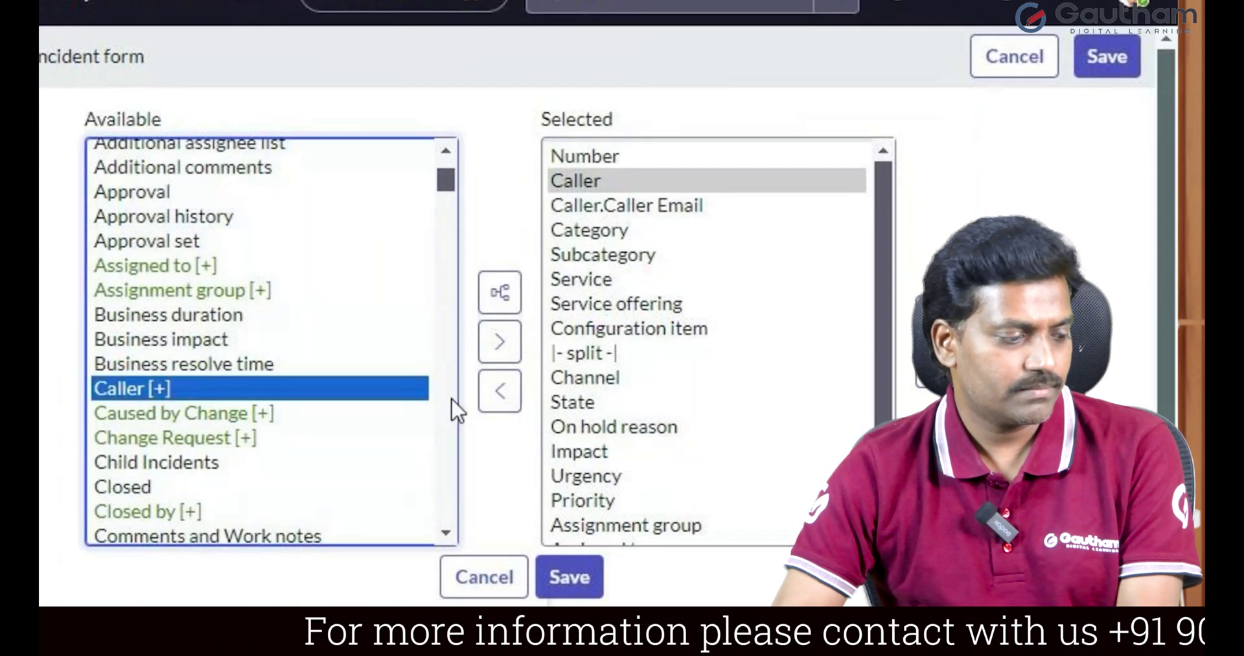
click(501, 289)
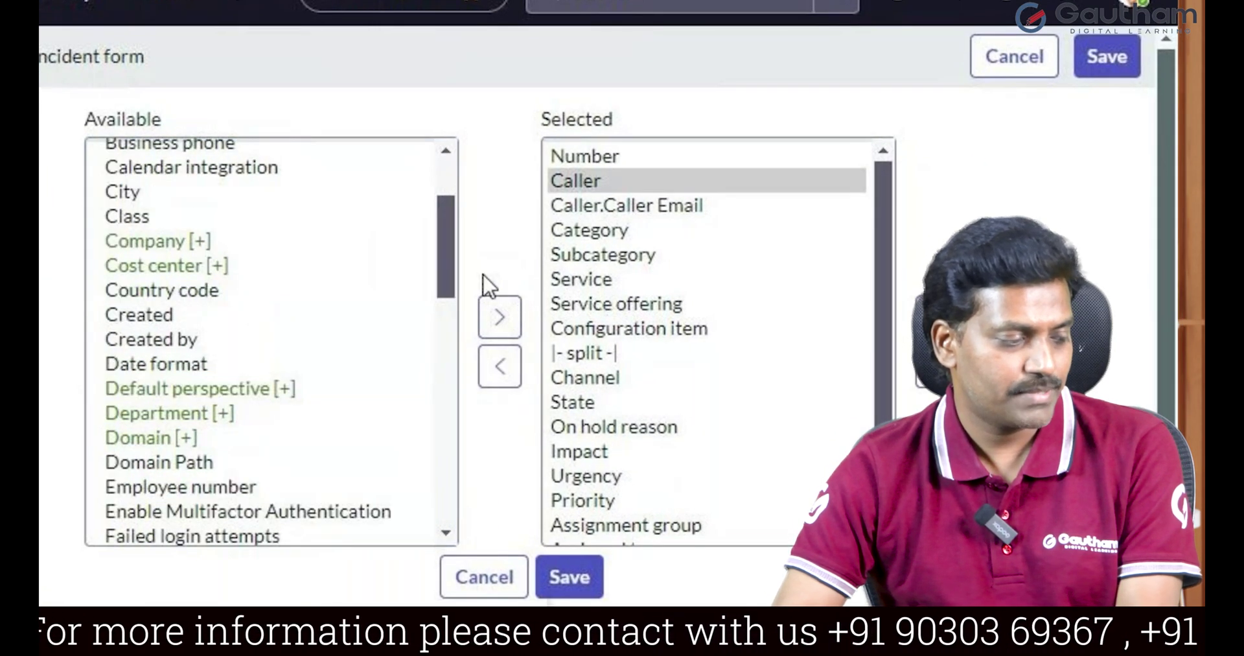
scroll(208, 422, down, 1)
scroll(214, 425, down, 1)
scroll(243, 429, up, 2)
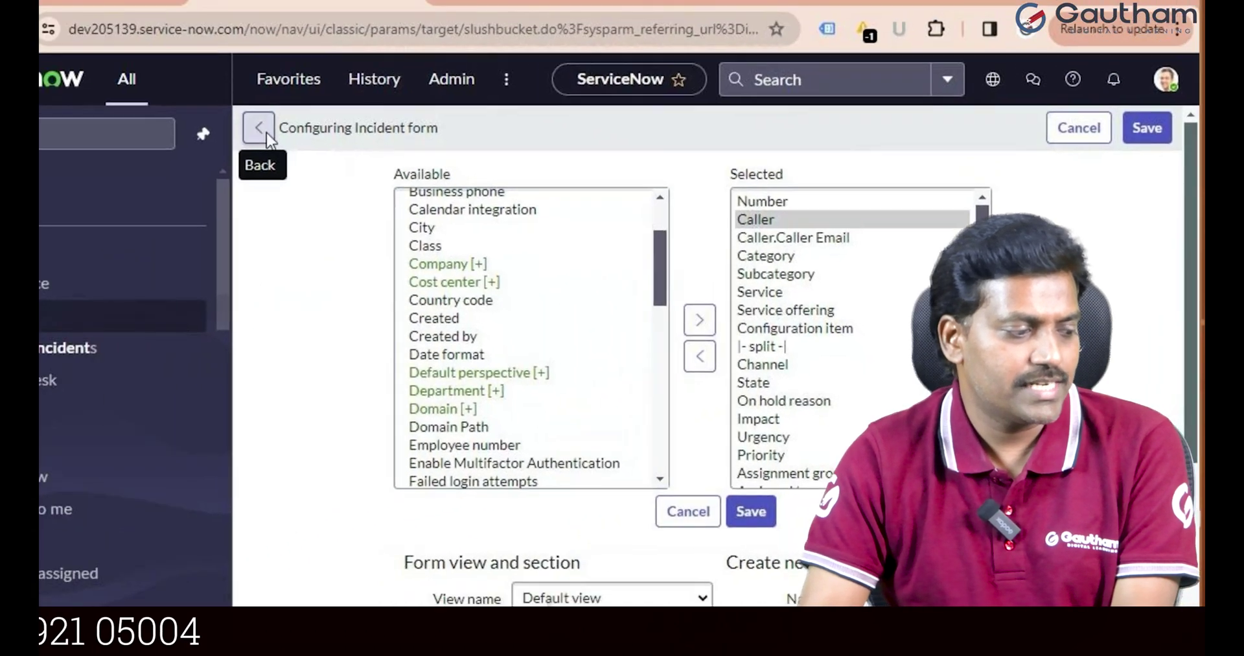
click(259, 129)
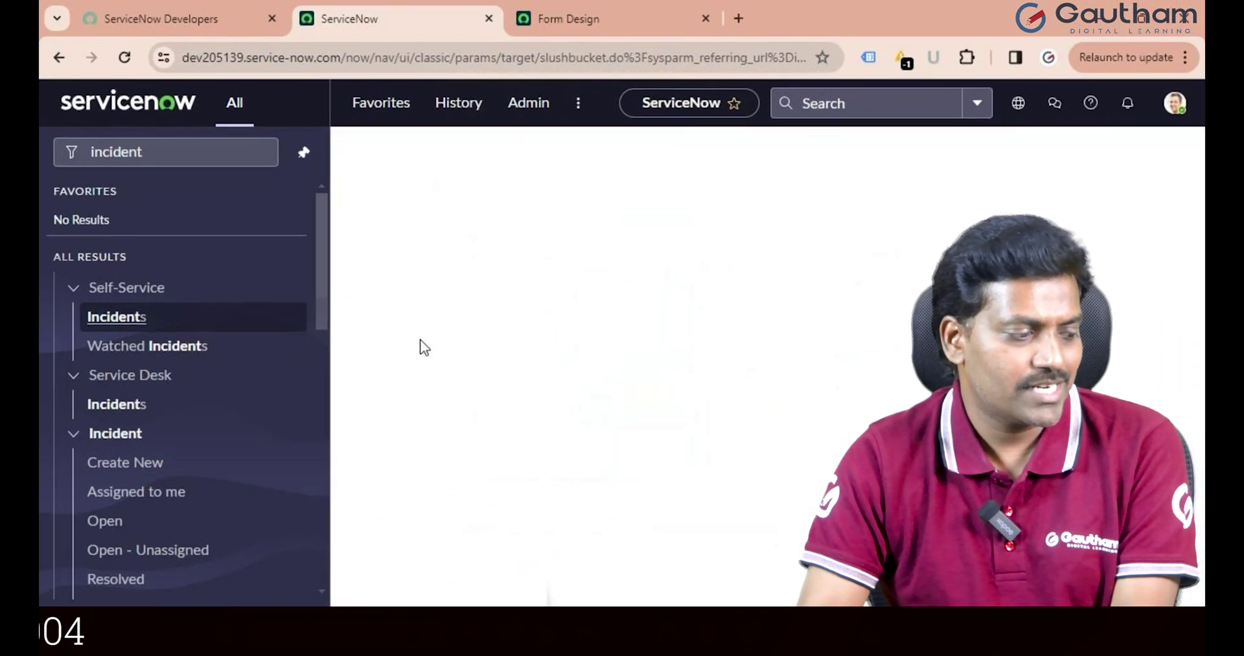
- Find a user by first name, set them as Caller on the new incident, and preview their user record to examine the department
click(589, 228)
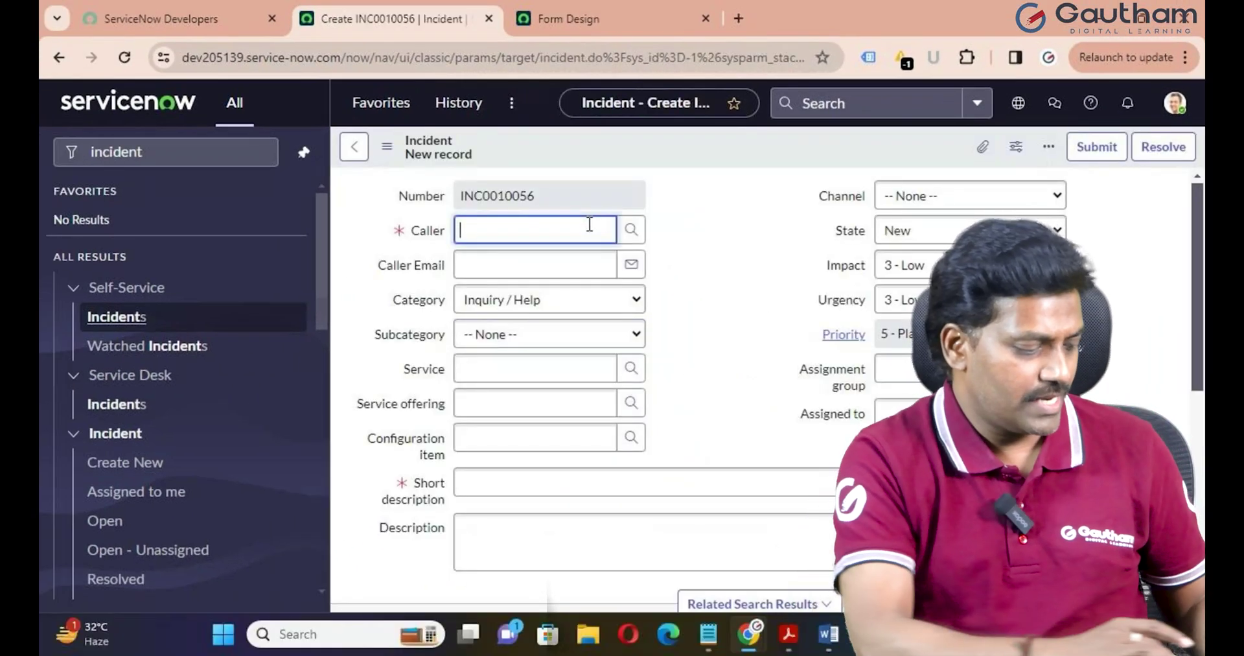
text(beth)
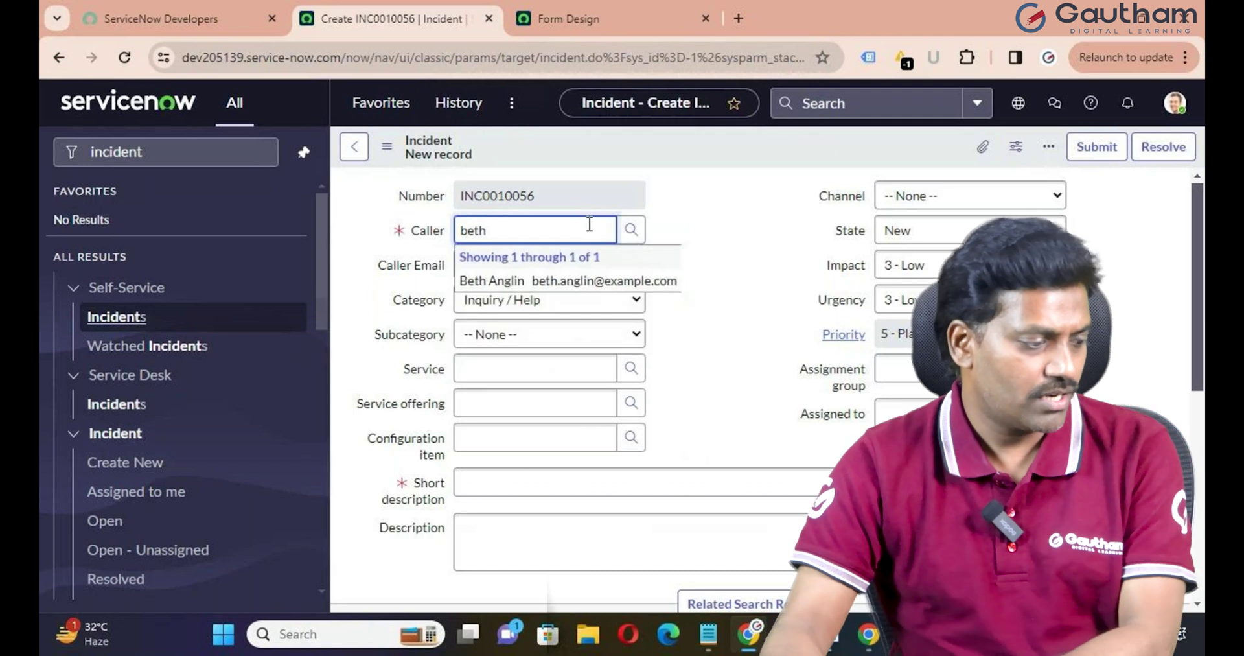
click(592, 280)
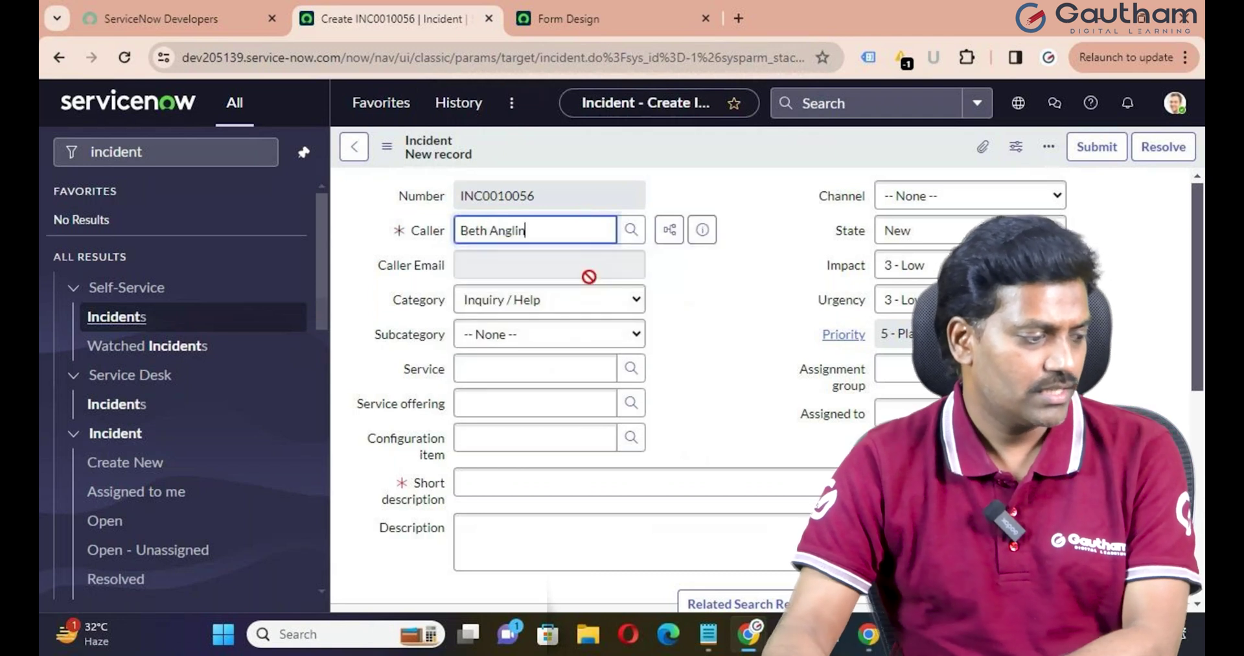
click(703, 232)
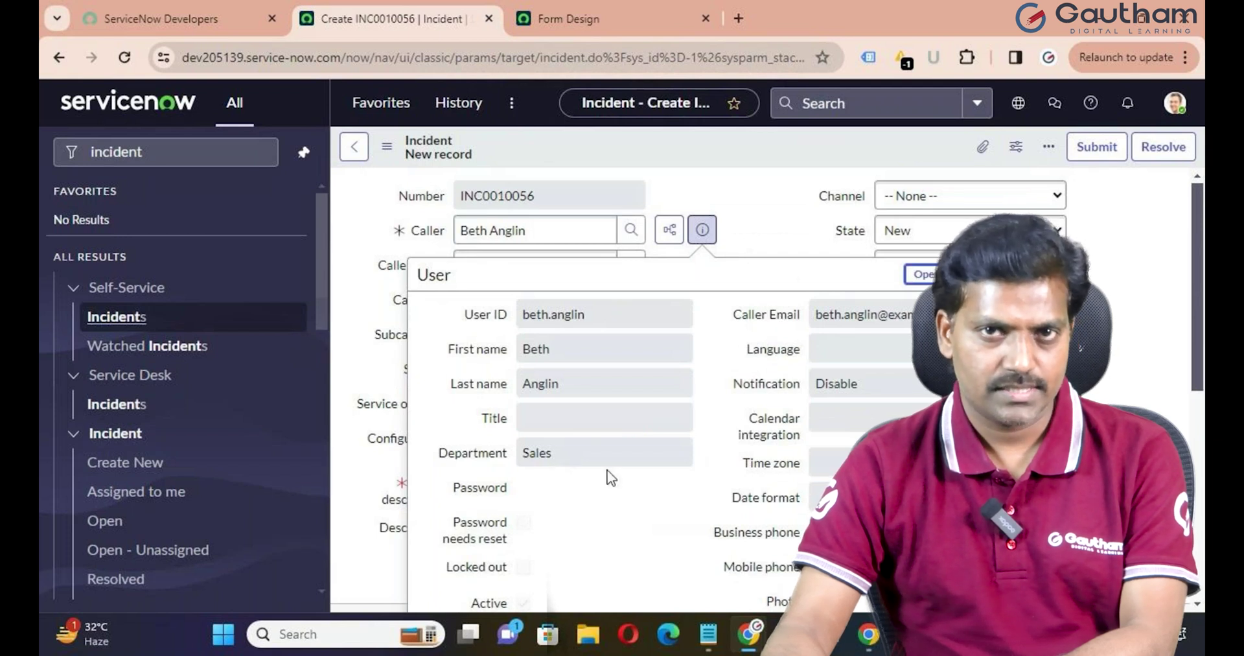
key(Escape)
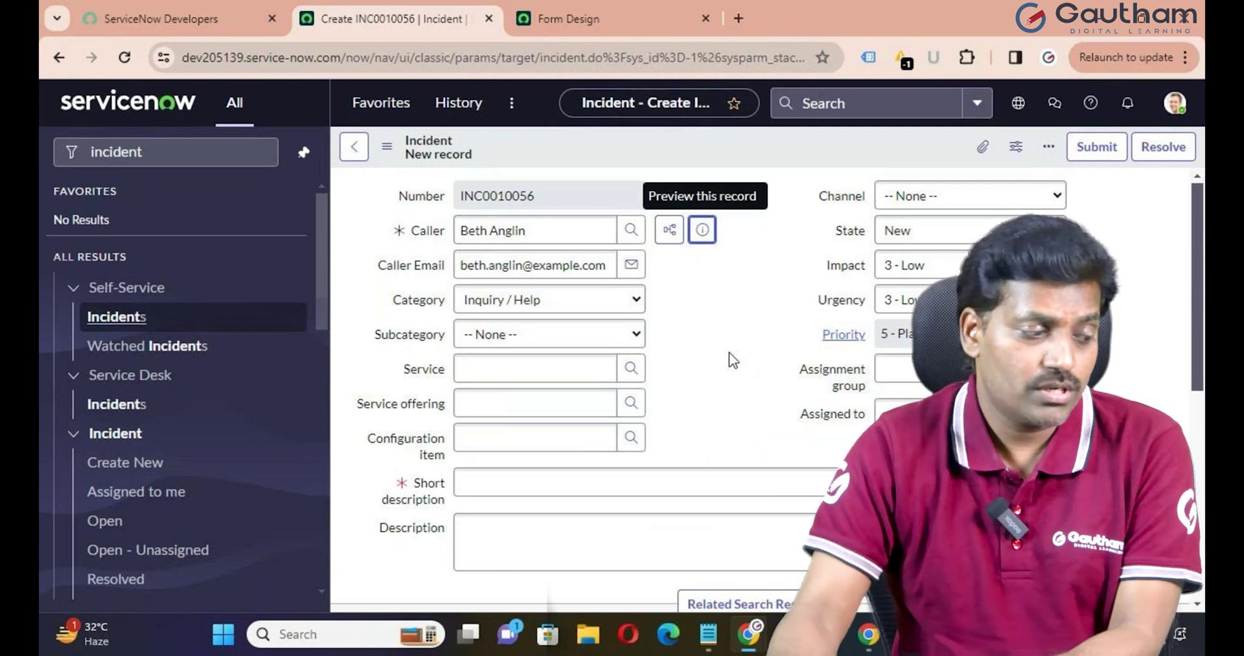
click(549, 231)
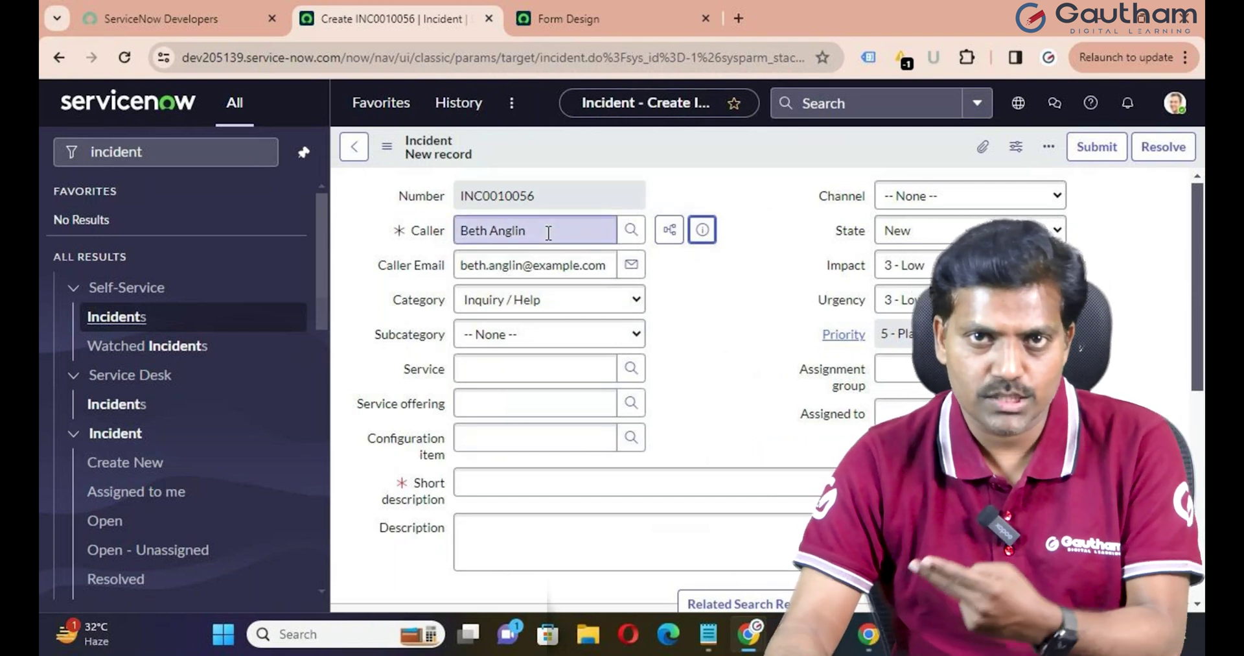
click(682, 191)
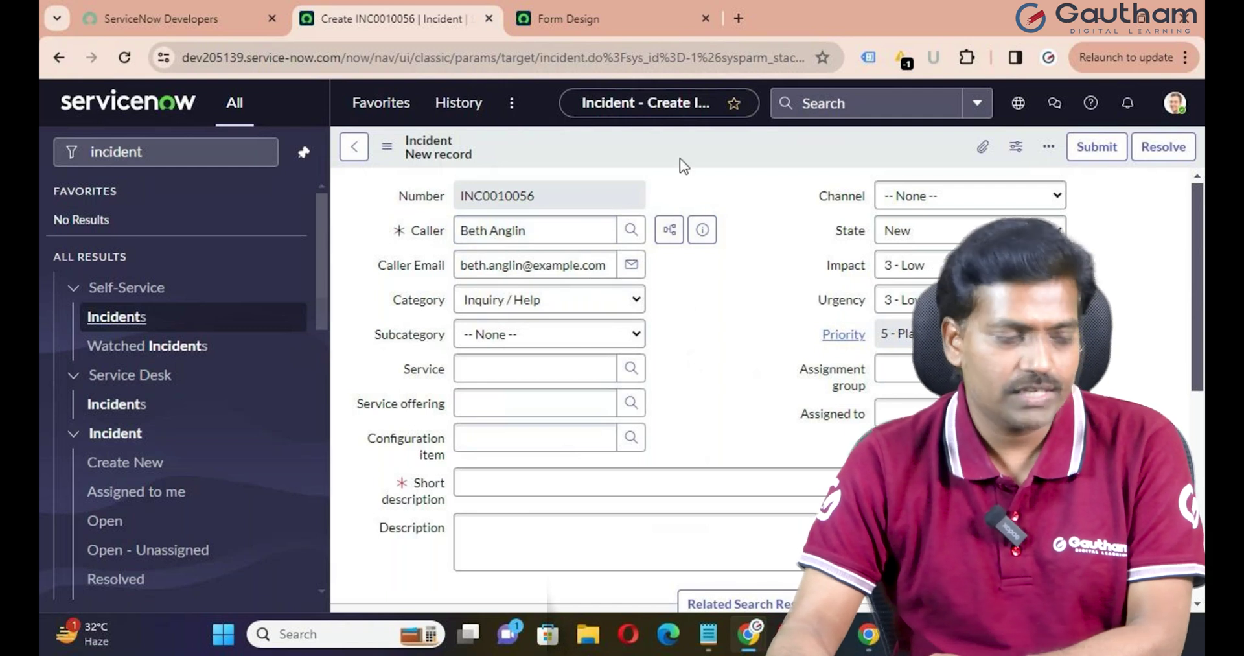
- Open the Incident form layout, discarding the unsaved incident, and expand the Caller reference into its User fields
right_click(680, 160)
mouse_move(729, 191)
click(857, 207)
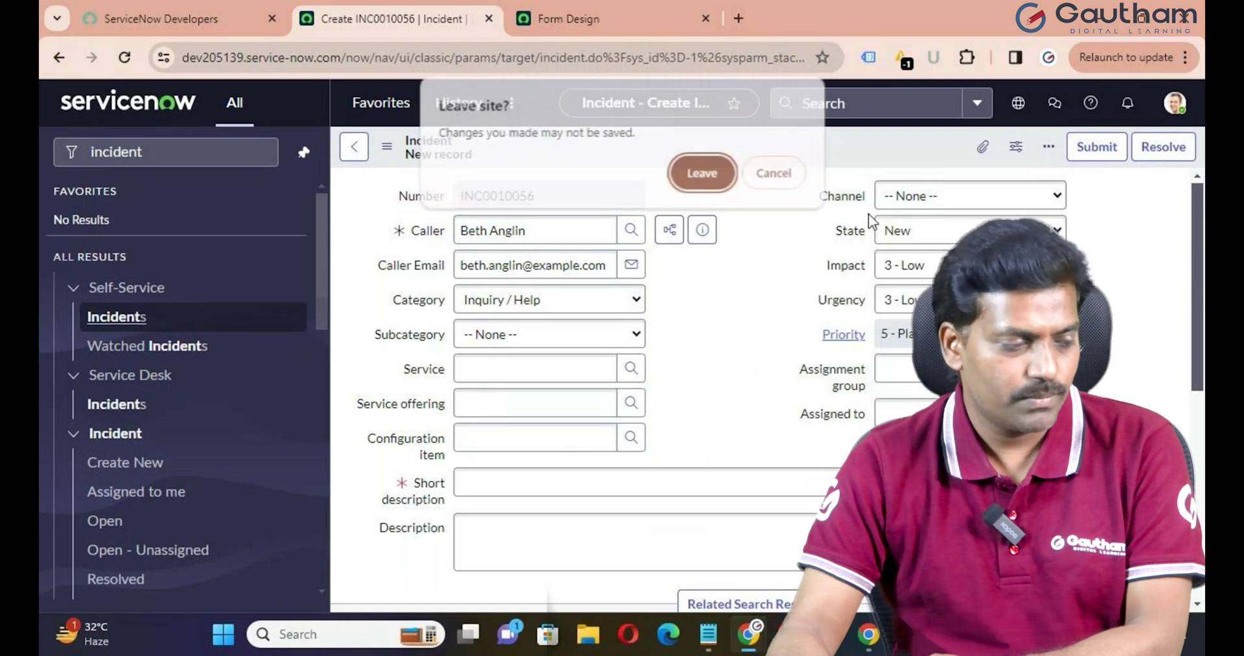
key(Return)
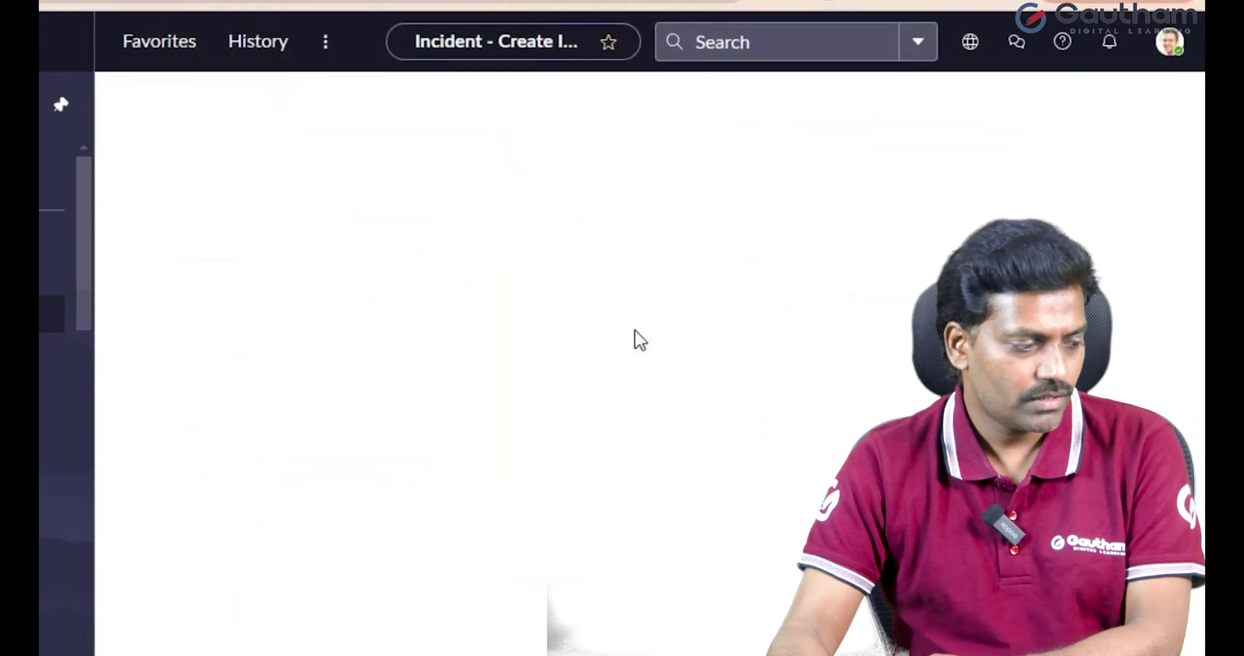
click(404, 356)
key(ctrl+a)
scroll(329, 402, down, 2)
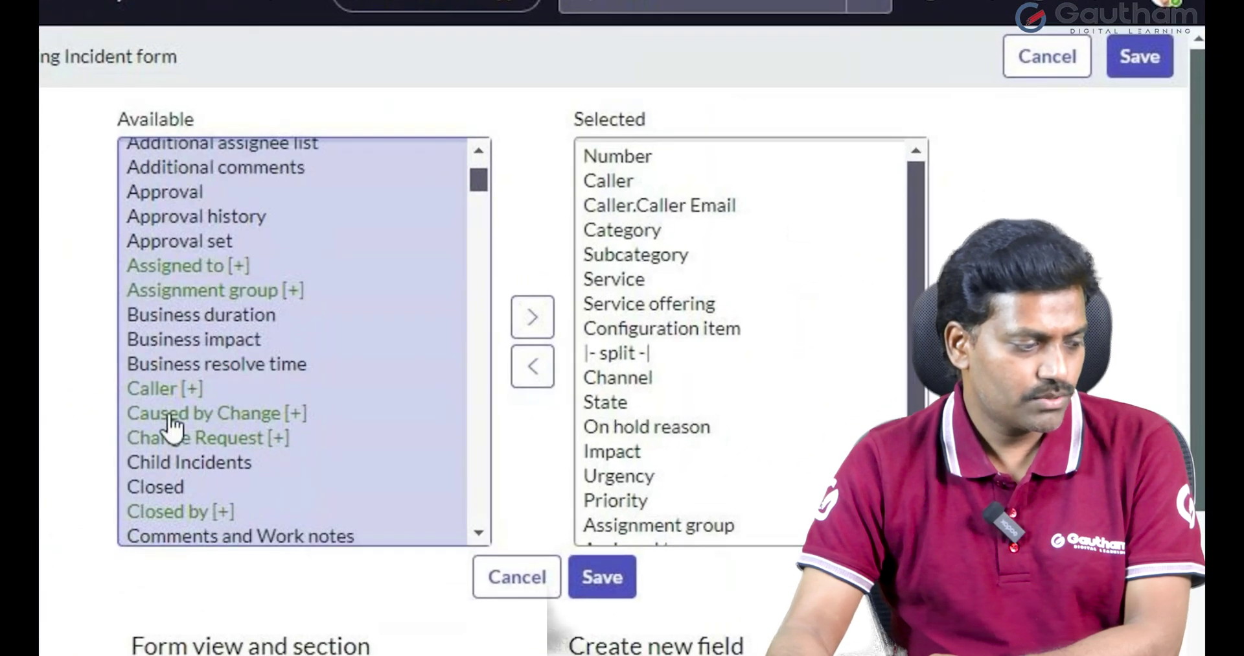
click(168, 392)
click(535, 298)
- Dot-walk from Caller into Department and add Department head to the form's selected fields
click(271, 413)
key(ctrl+a)
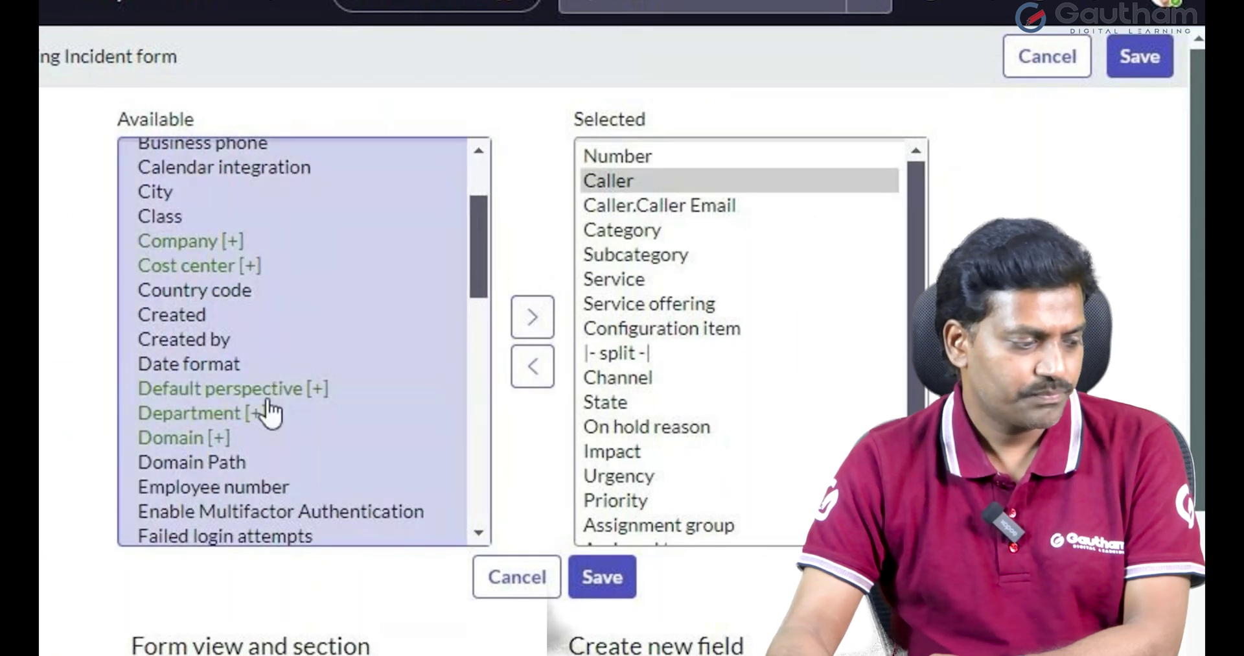
click(222, 418)
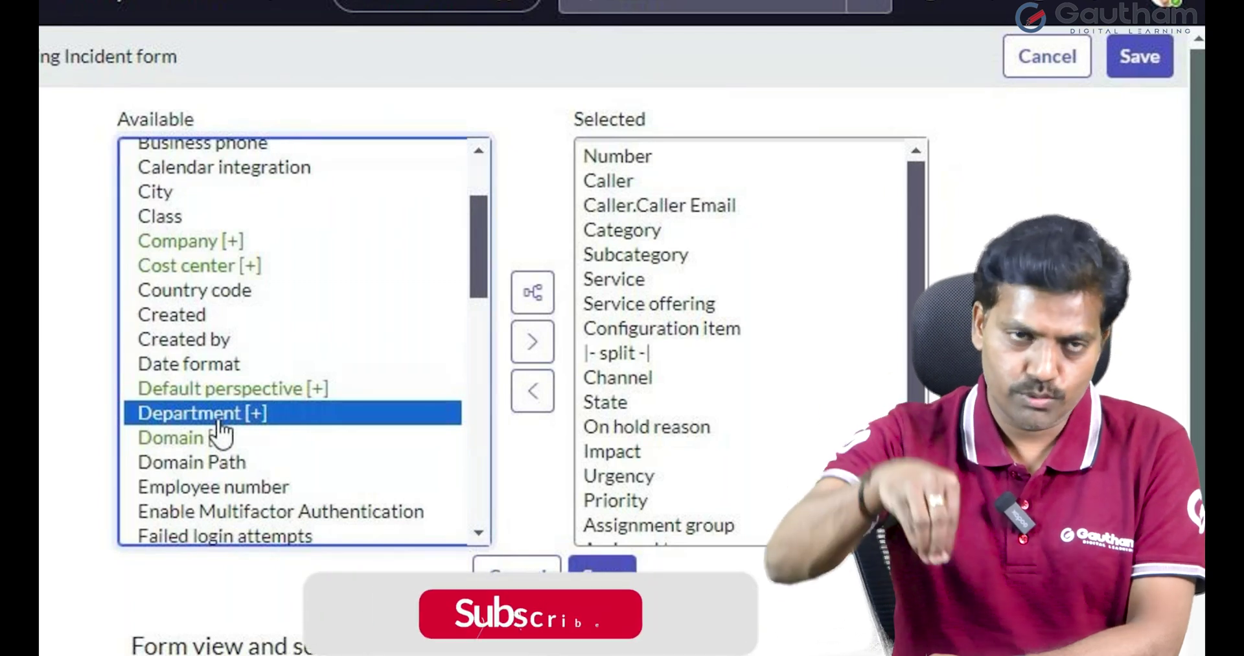
click(542, 295)
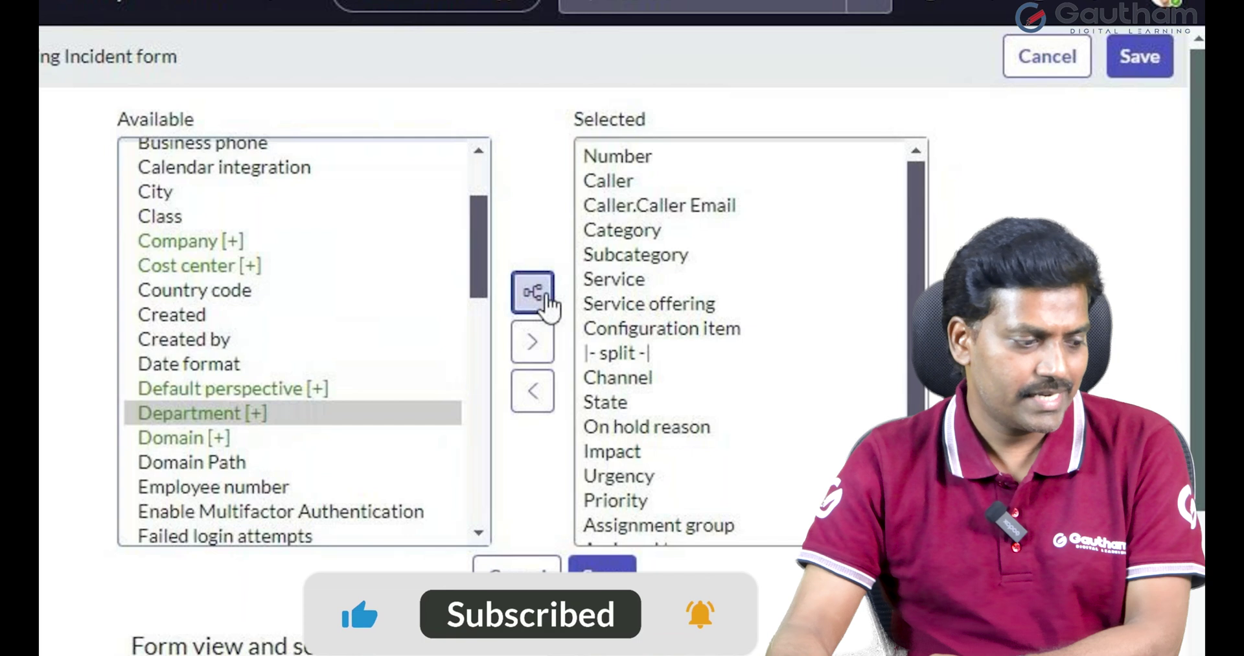
key(ctrl+a)
scroll(259, 478, up, 2)
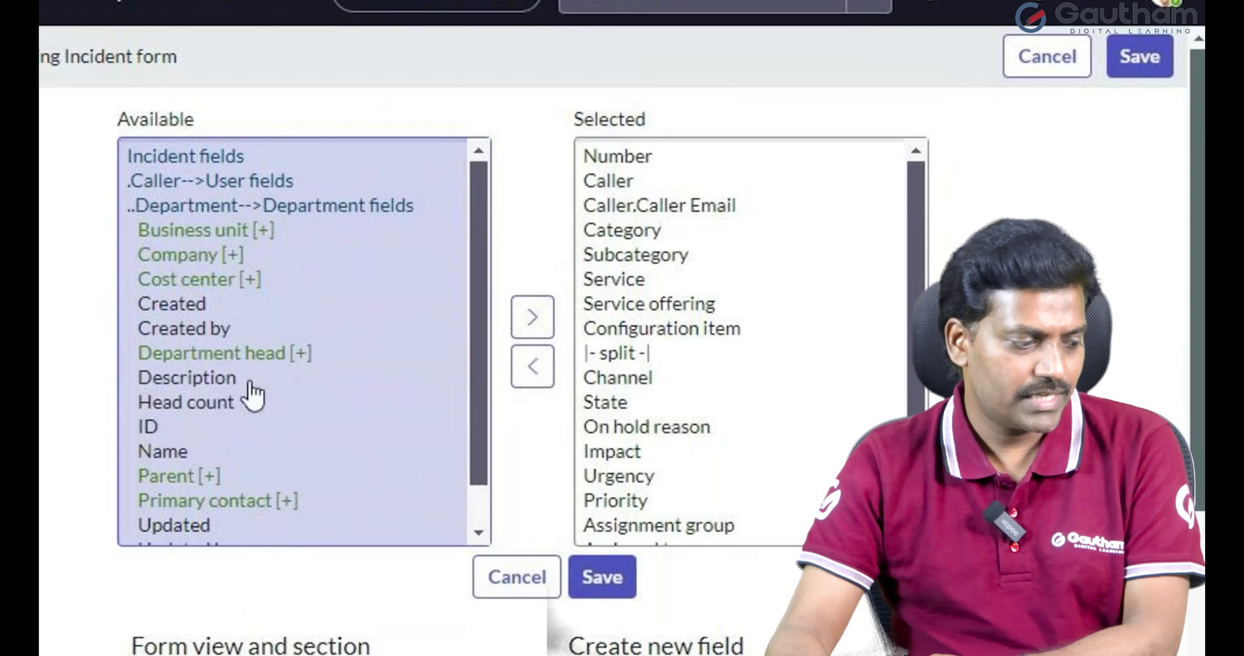
click(254, 353)
click(531, 343)
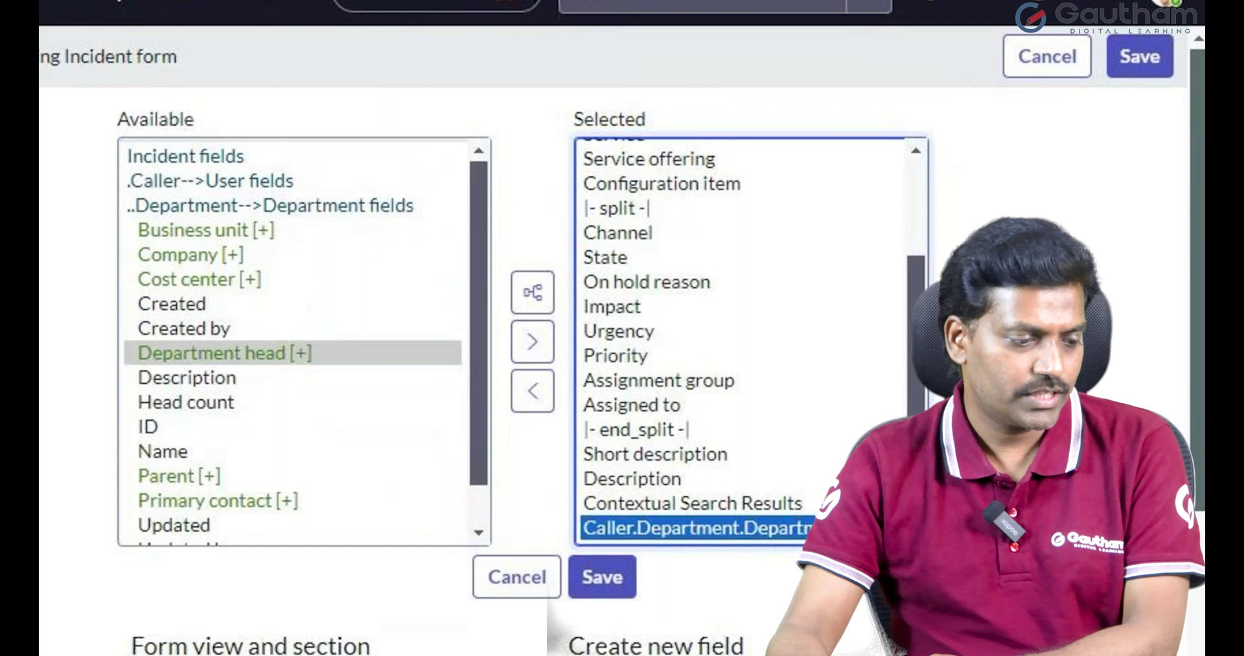
- Move Caller.Department.Department head directly below Caller.Caller Email and save the Incident form layout
click(951, 318)
click(951, 318)
click(951, 317)
click(950, 318)
click(951, 317)
click(950, 317)
click(950, 318)
click(951, 317)
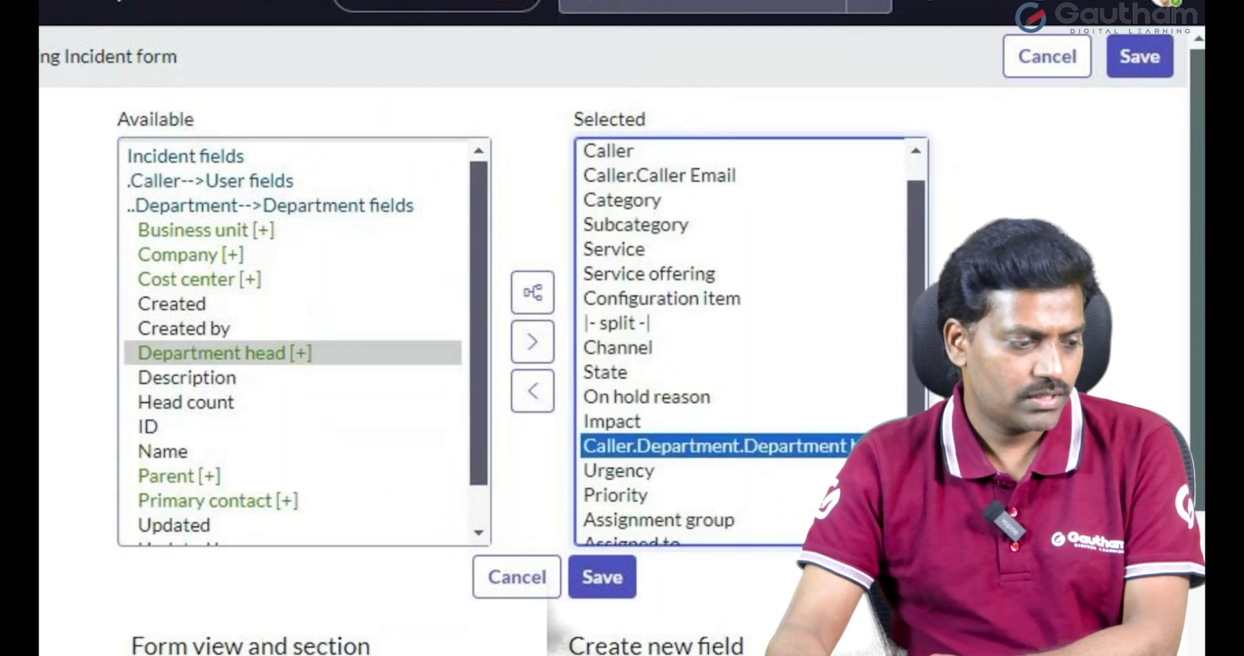
double_click(950, 317)
double_click(951, 318)
double_click(951, 317)
double_click(951, 318)
click(951, 317)
click(950, 318)
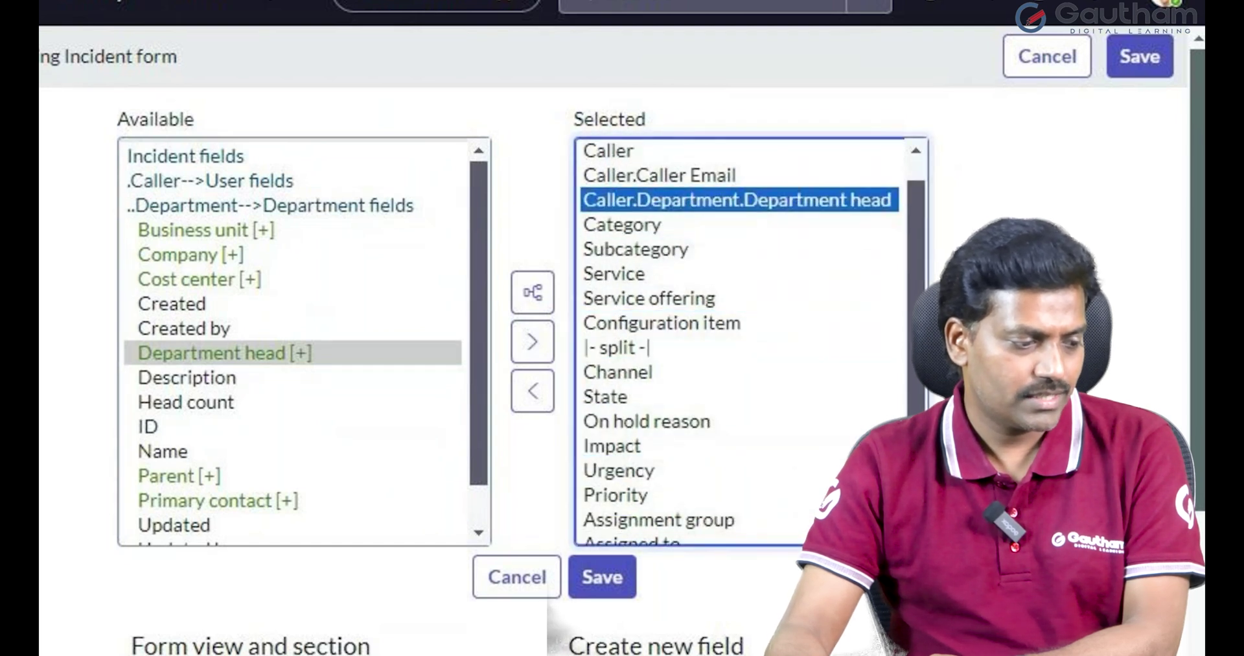
click(602, 587)
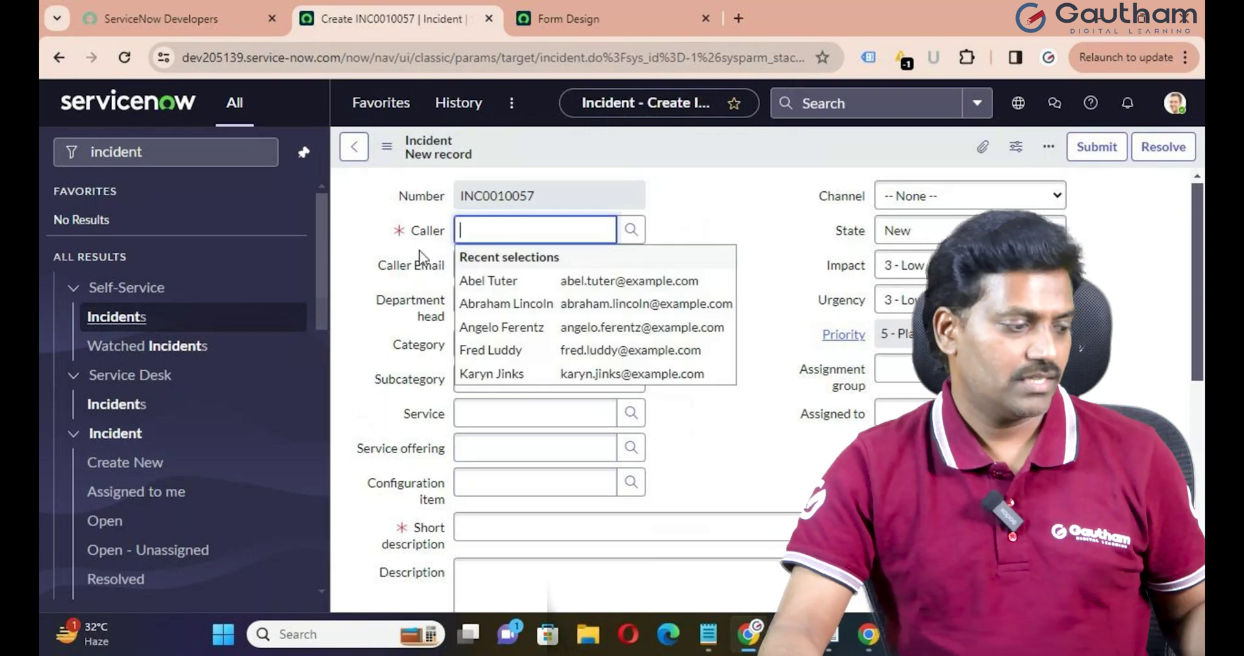
- Set the Caller to two different users in turn, checking Department head for each, and preview the second caller's department
click(518, 289)
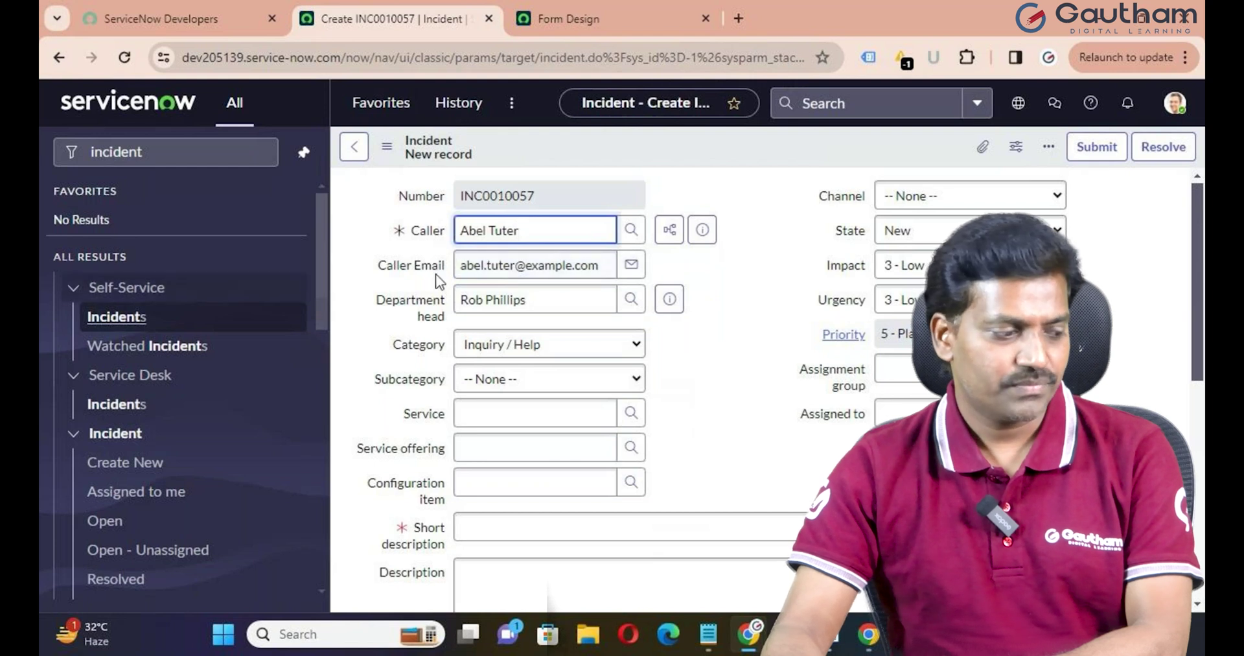
mouse_move(558, 300)
mouse_down()
mouse_move(460, 303)
mouse_move(558, 300)
mouse_up()
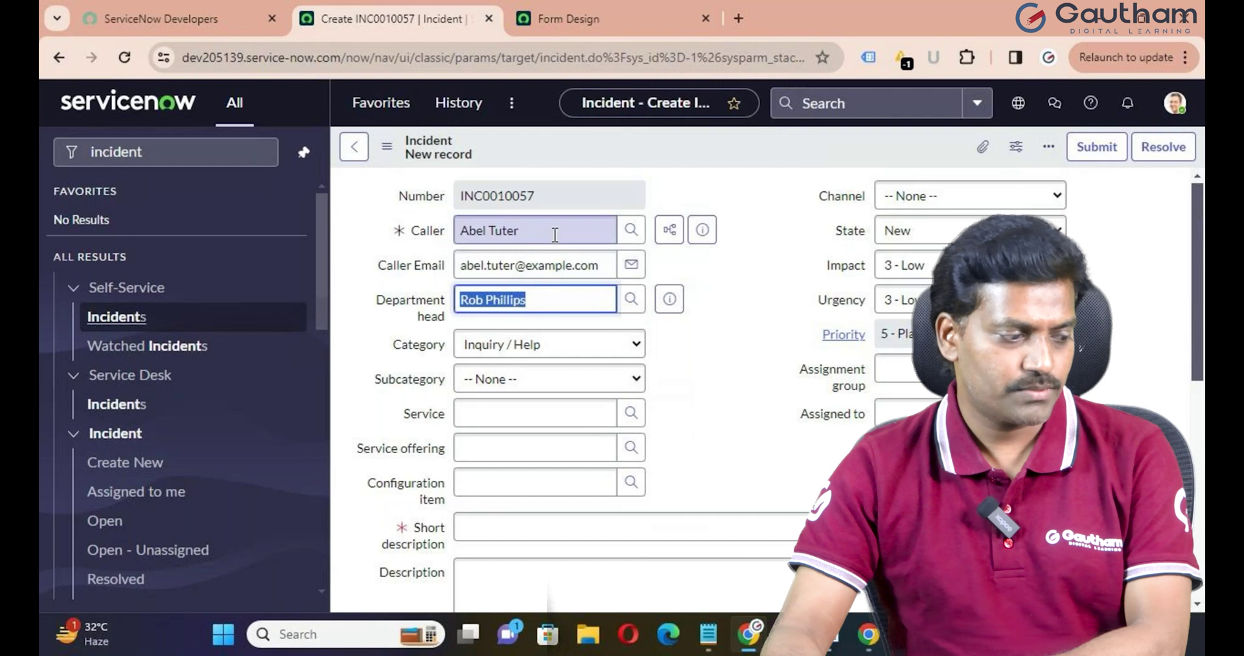
drag(553, 231, 447, 232)
text(fred)
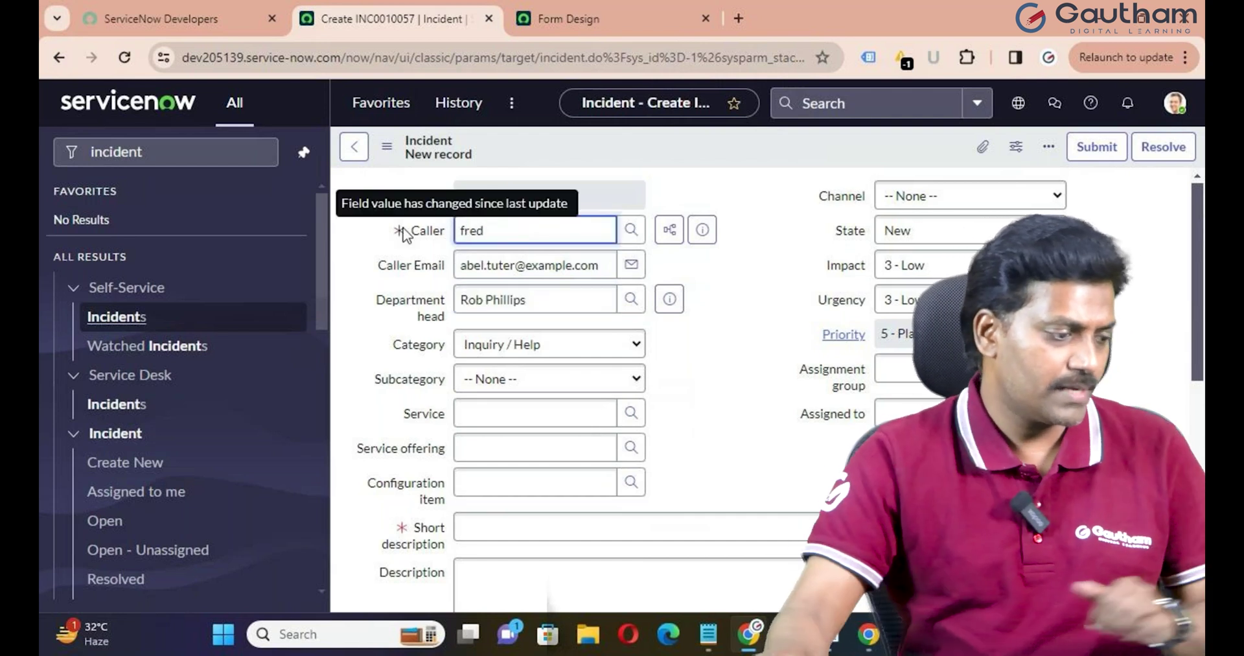
click(561, 281)
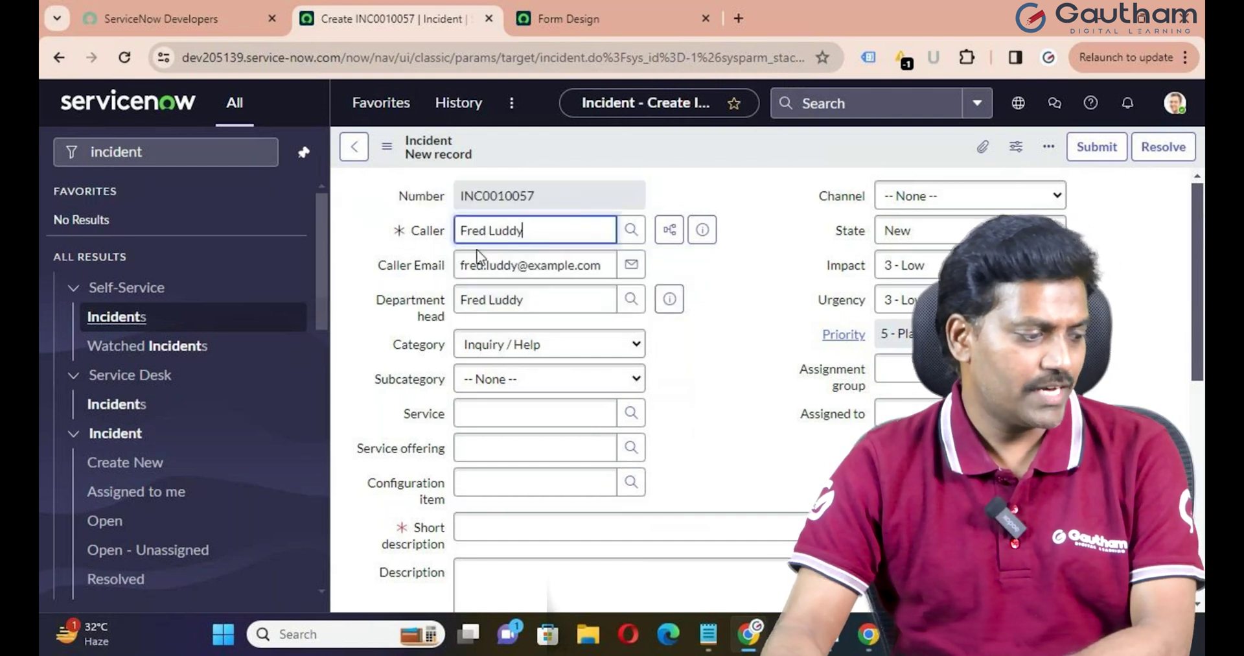
click(712, 230)
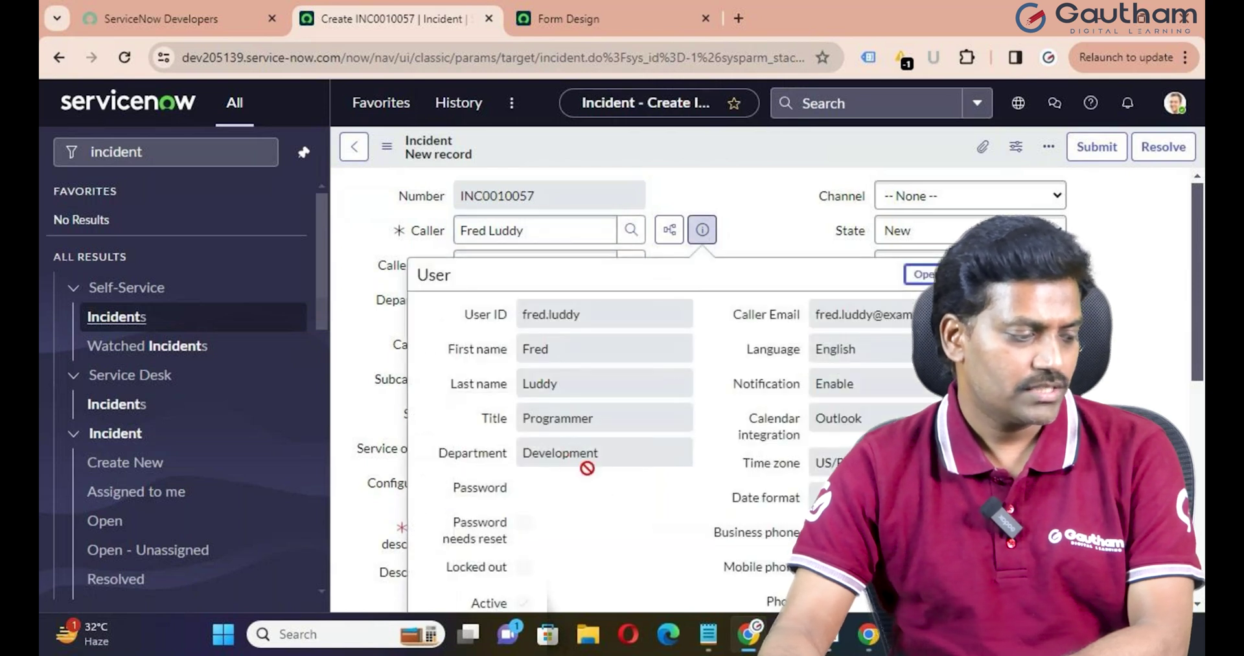
key(Escape)
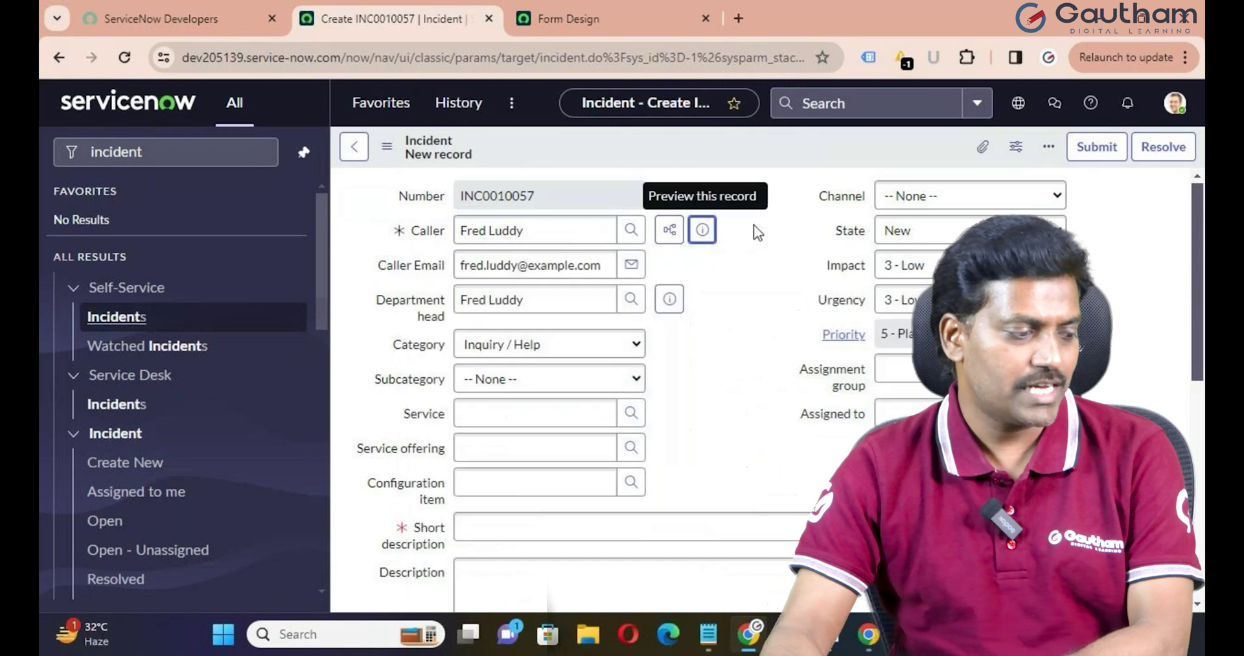